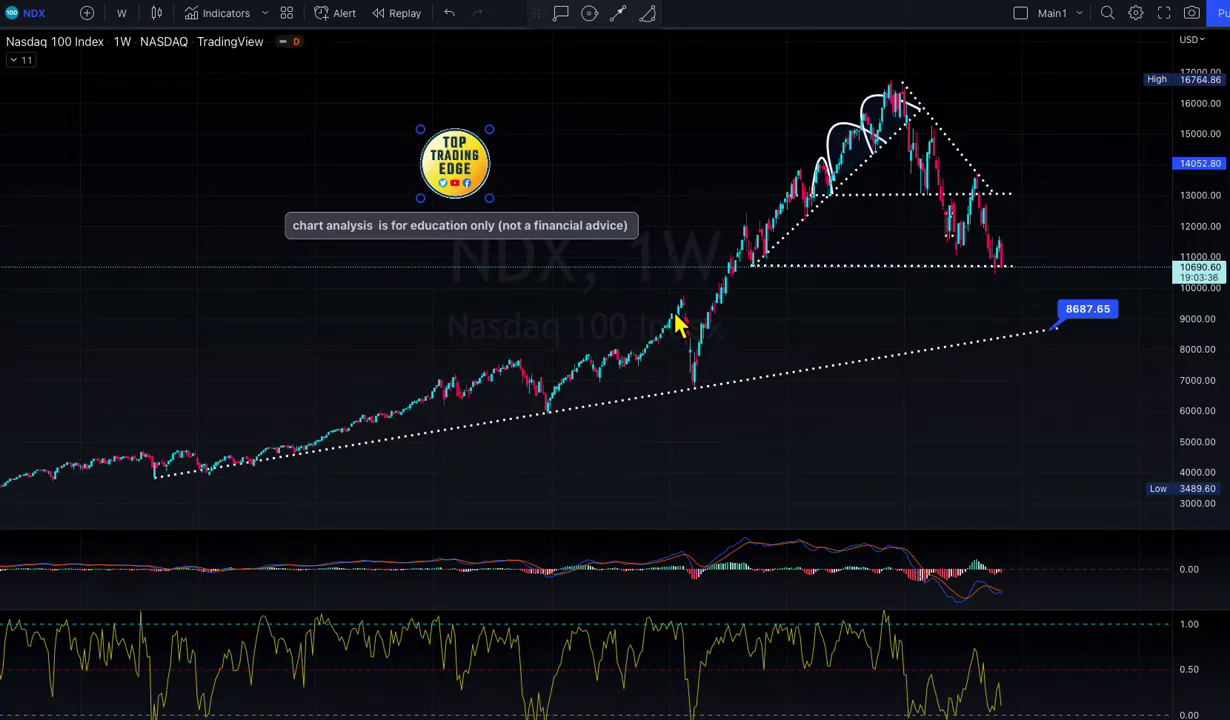
Step: Zoom the weekly chart out until the 1990, 2000 and 2003 year marks are all visible
{"action": "scroll", "coordinate": [676, 325], "scroll_direction": "down", "scroll_amount": 5}
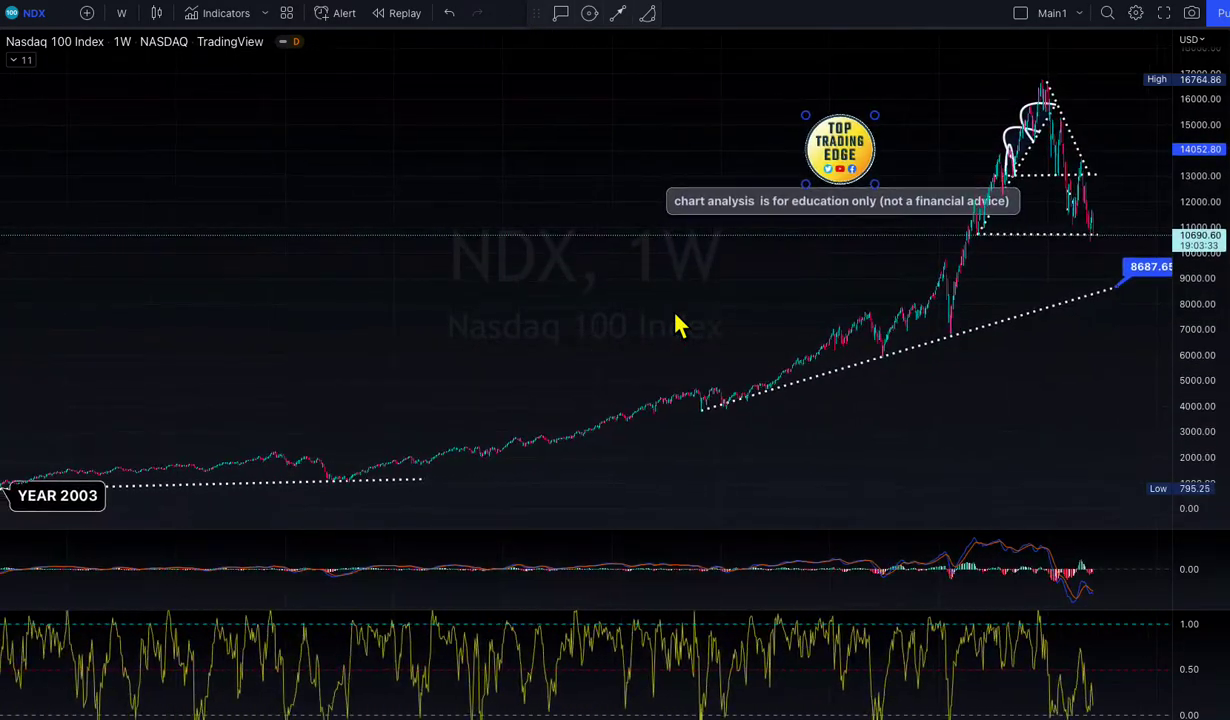
{"action": "scroll", "coordinate": [676, 325], "scroll_direction": "down", "scroll_amount": 4}
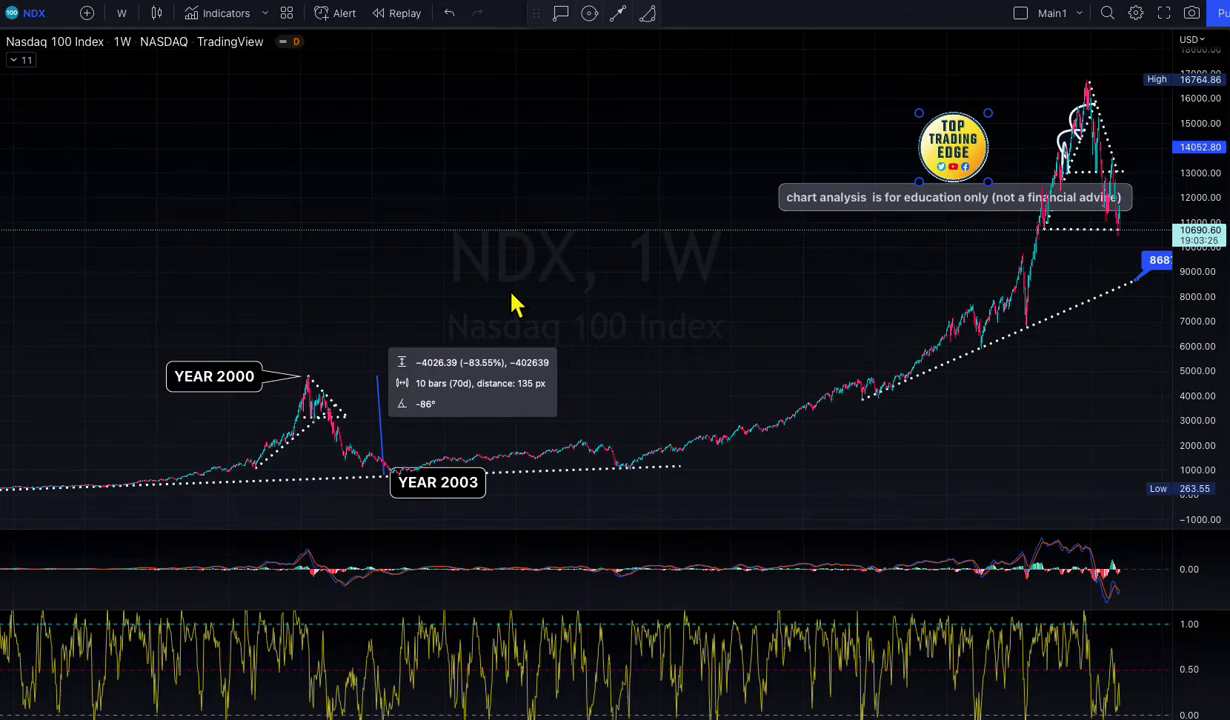
{"action": "scroll", "coordinate": [512, 305], "scroll_direction": "down", "scroll_amount": 2}
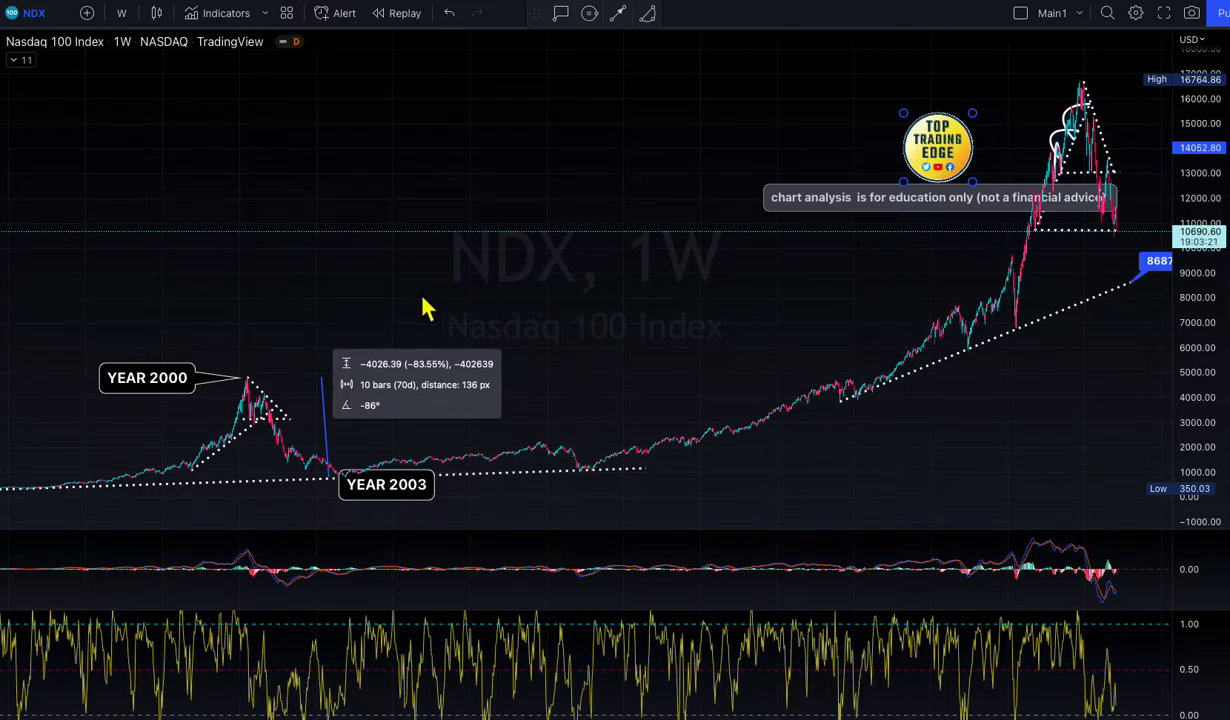
{"action": "scroll", "coordinate": [352, 305], "scroll_direction": "down", "scroll_amount": 2}
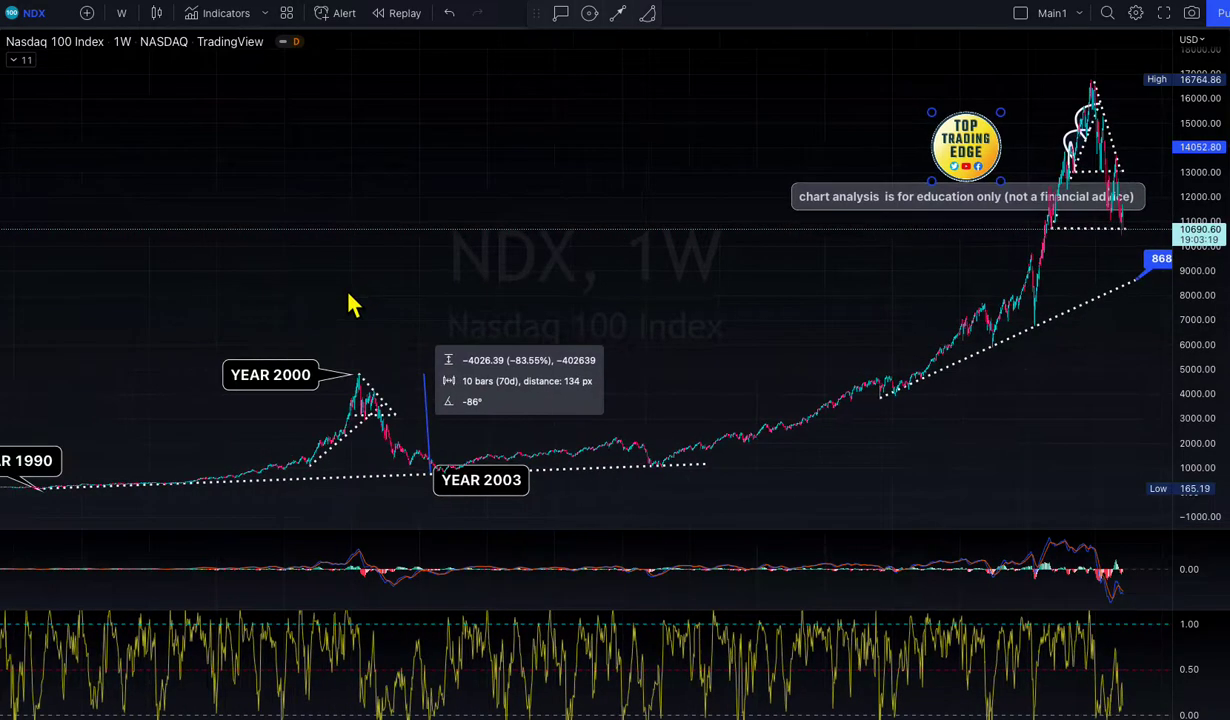
{"action": "scroll", "coordinate": [352, 305], "scroll_direction": "up", "scroll_amount": 5}
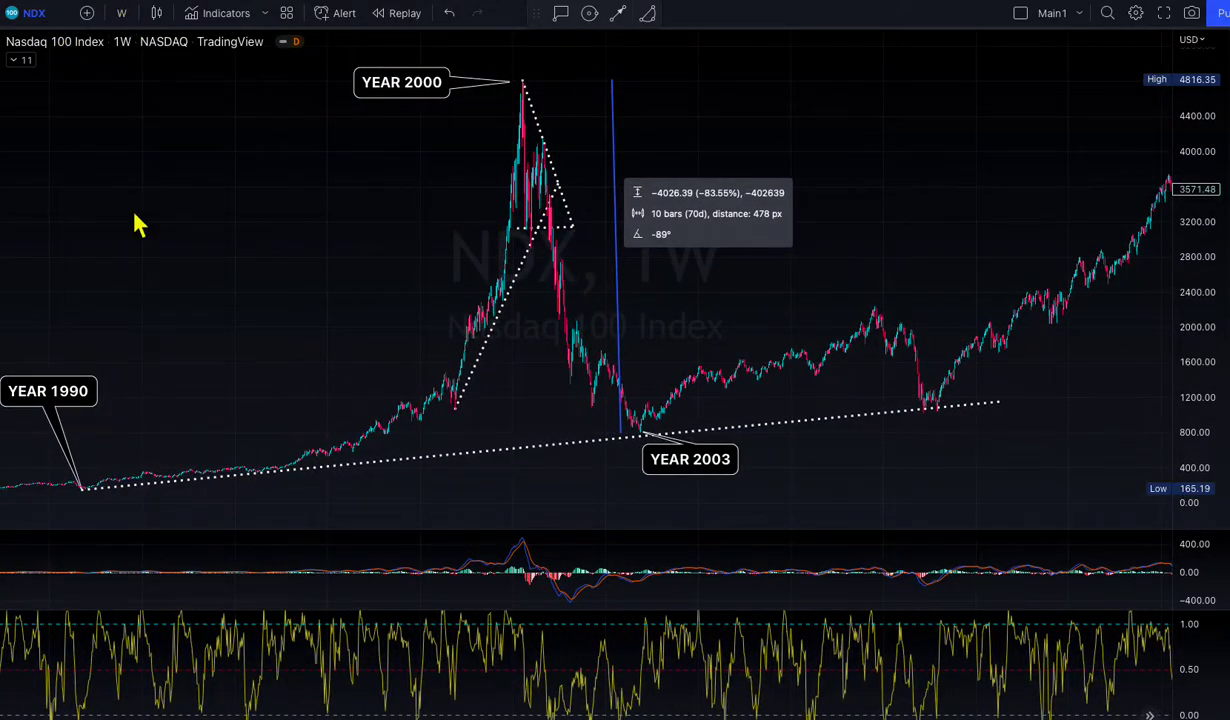
{"action": "scroll", "coordinate": [145, 402], "scroll_direction": "down", "scroll_amount": 1}
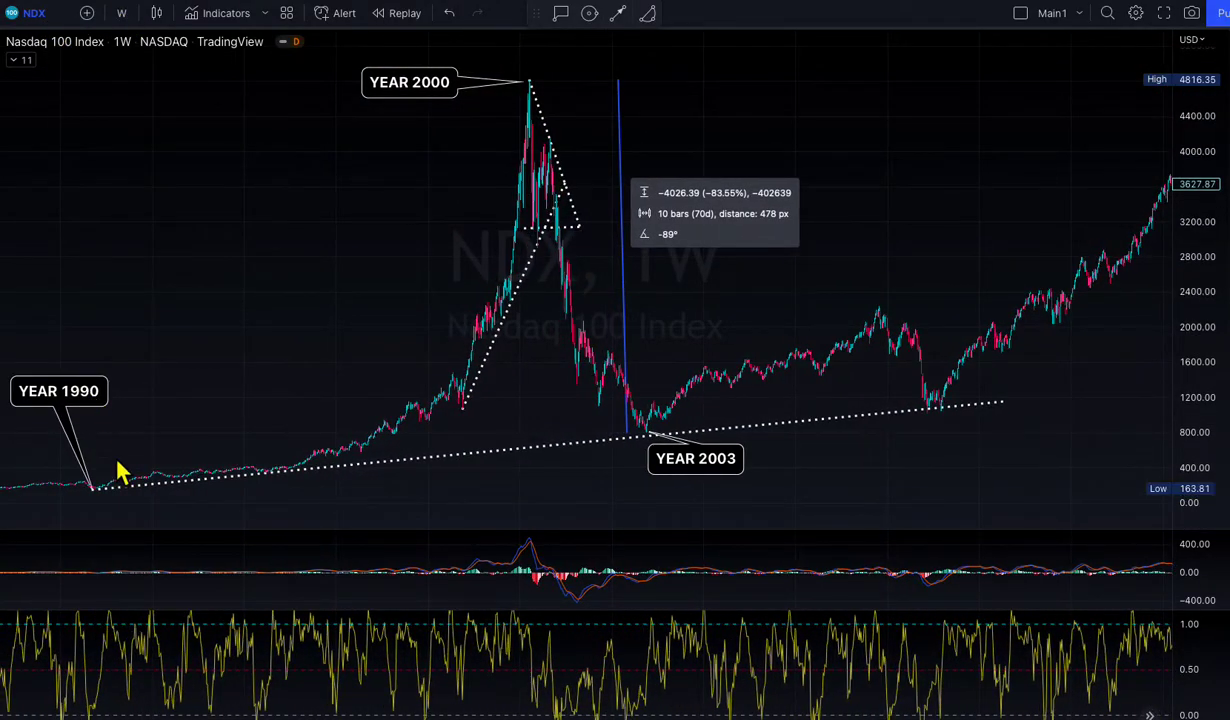
{"action": "scroll", "coordinate": [137, 494], "scroll_direction": "up", "scroll_amount": 3}
{"action": "scroll", "coordinate": [137, 490], "scroll_direction": "down", "scroll_amount": 2}
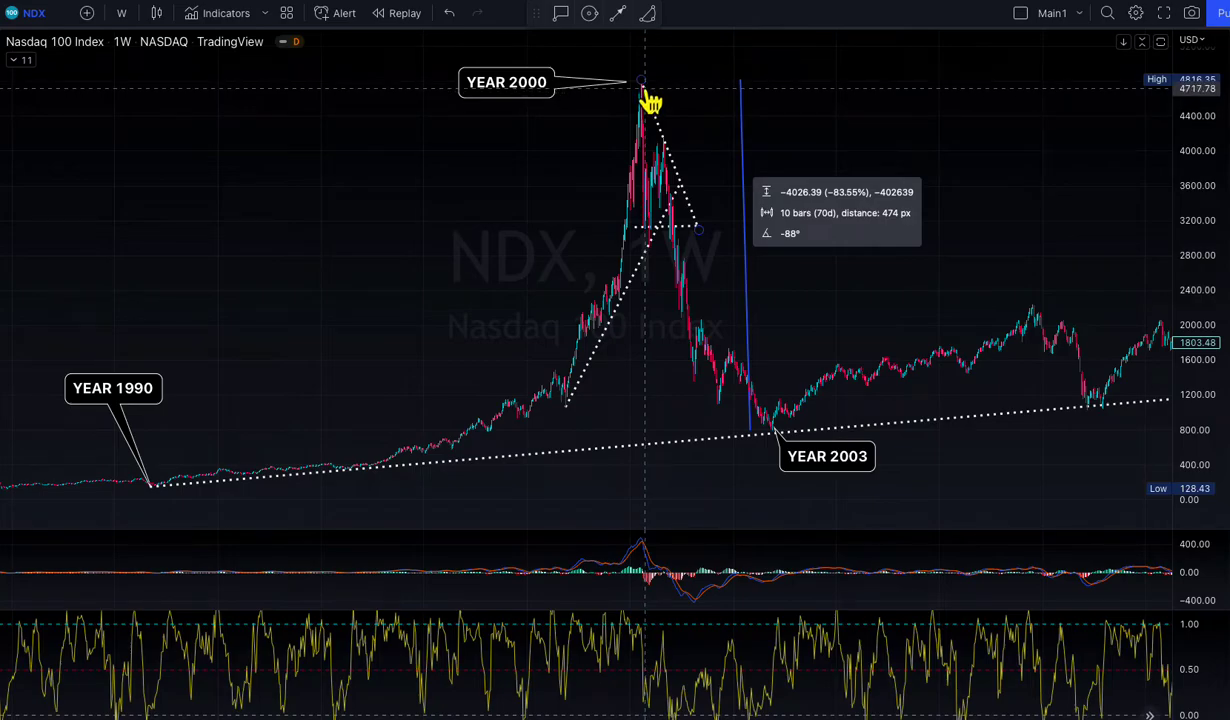
Step: Zoom in around the 2000 peak and its decline so individual weekly candles are readable
{"action": "scroll", "coordinate": [650, 137], "scroll_direction": "up", "scroll_amount": 5}
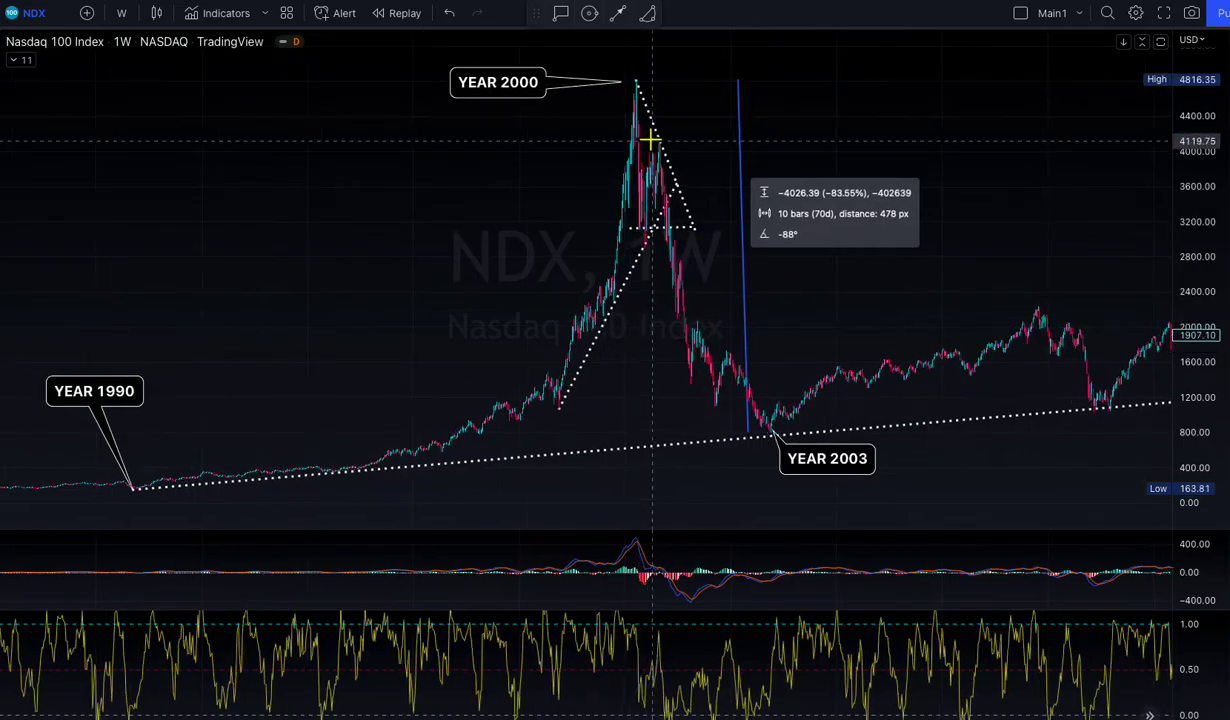
{"action": "scroll", "coordinate": [650, 138], "scroll_direction": "up", "scroll_amount": 3}
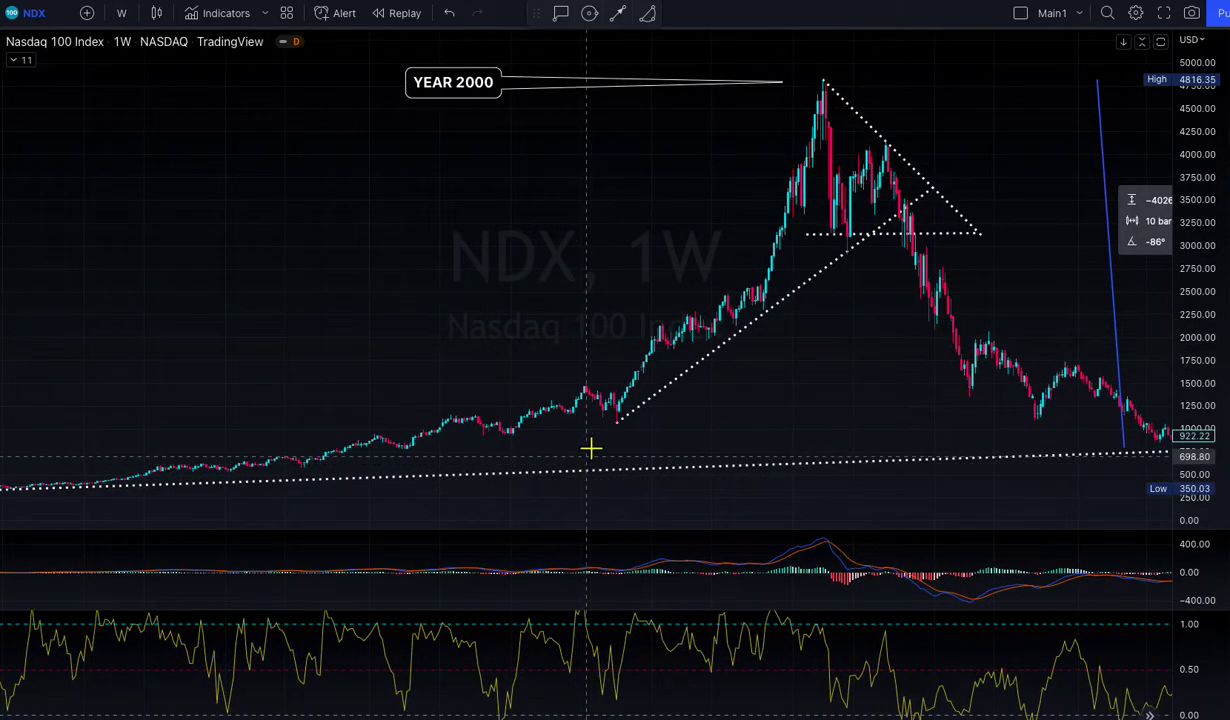
{"action": "scroll", "coordinate": [736, 321], "scroll_direction": "up", "scroll_amount": 3}
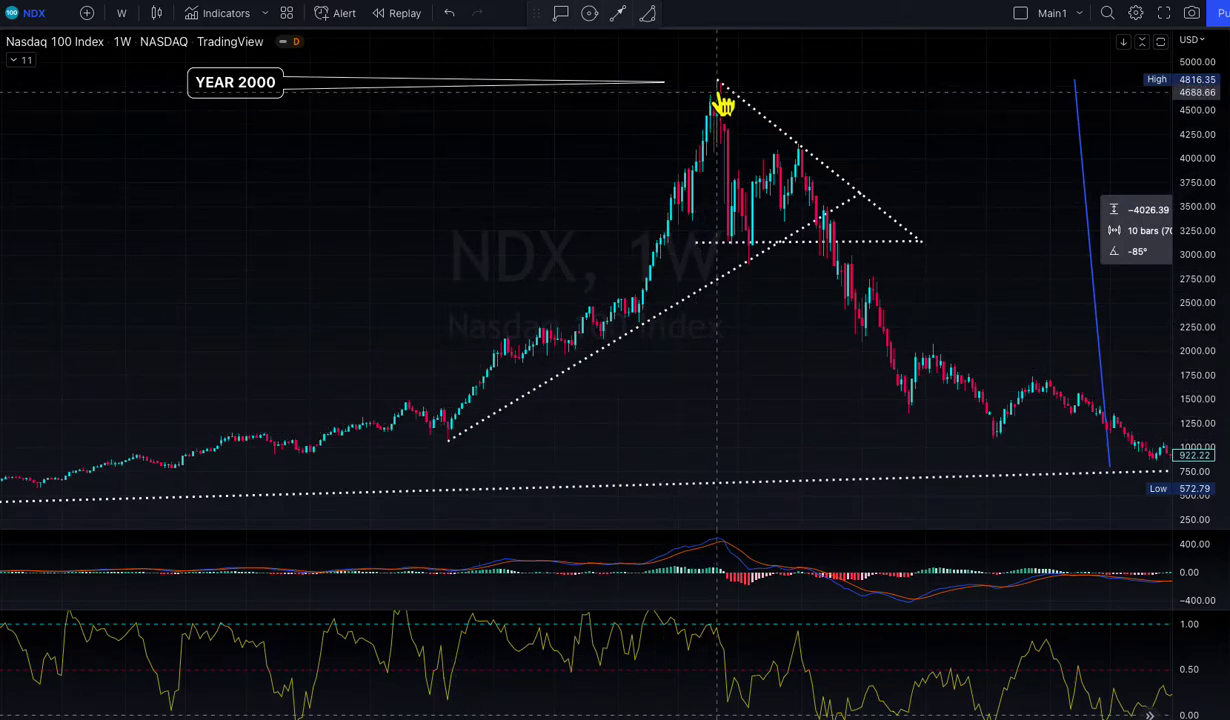
Step: Place a Price Label reading 4804.04 on the top of the 2000 peak candle
{"action": "left_click", "coordinate": [1, 172]}
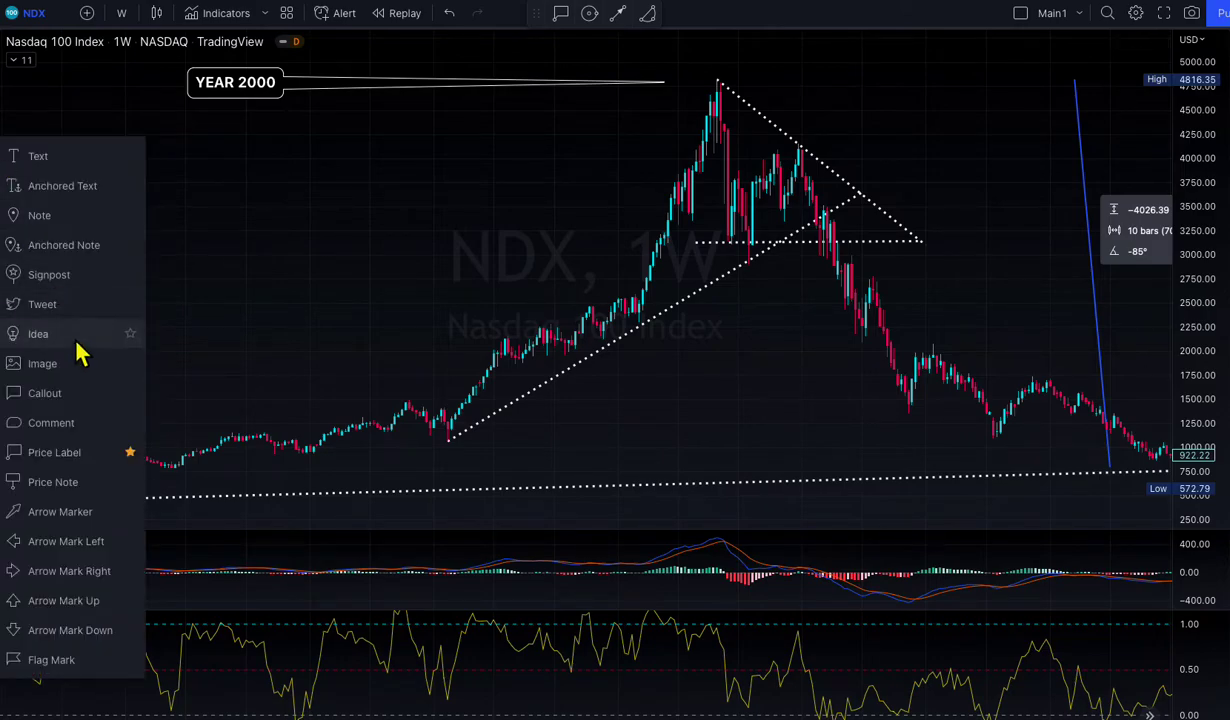
{"action": "left_click", "coordinate": [74, 454]}
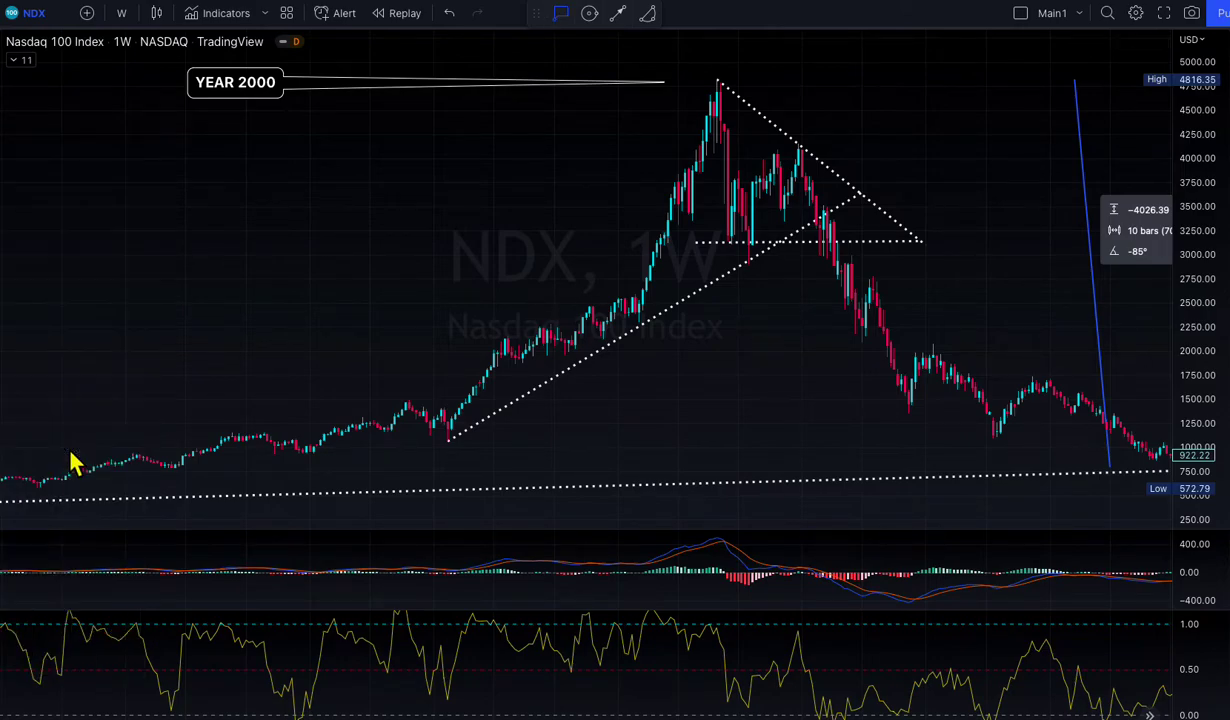
{"action": "left_click", "coordinate": [719, 82]}
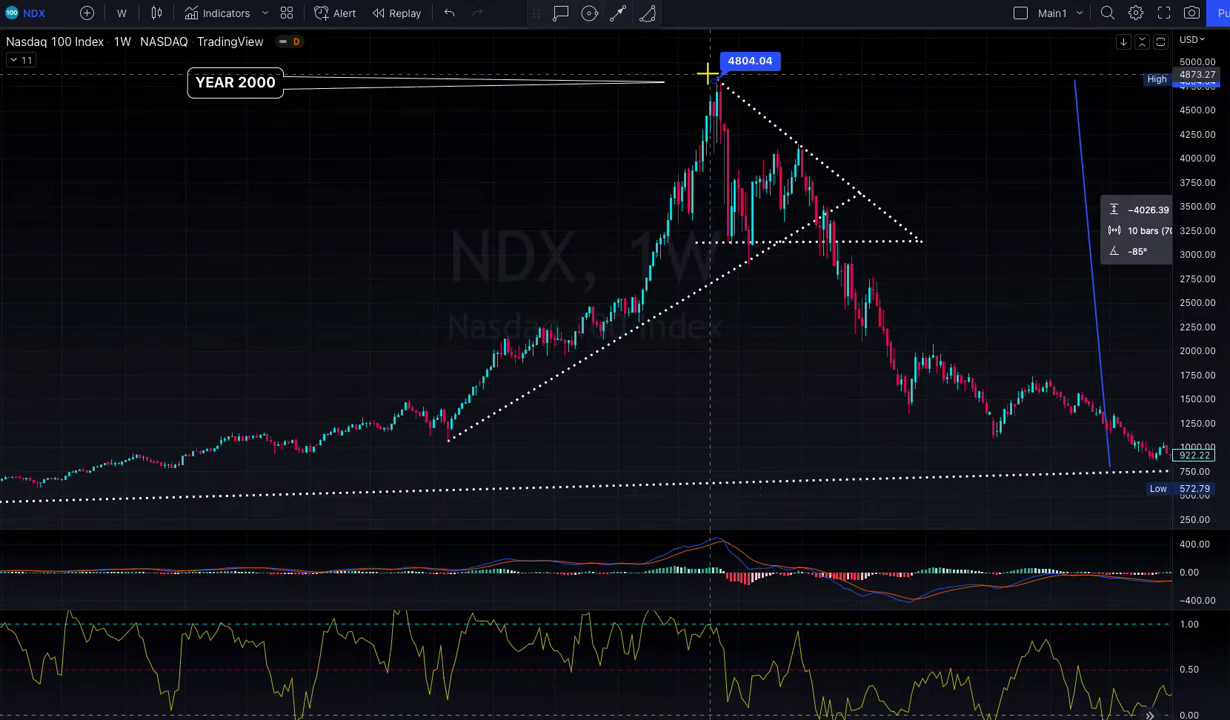
Step: Zoom out and compress the time axis so the 4804.04 peak sits between 1990 and 2003
{"action": "scroll", "coordinate": [527, 417], "scroll_direction": "down", "scroll_amount": 3}
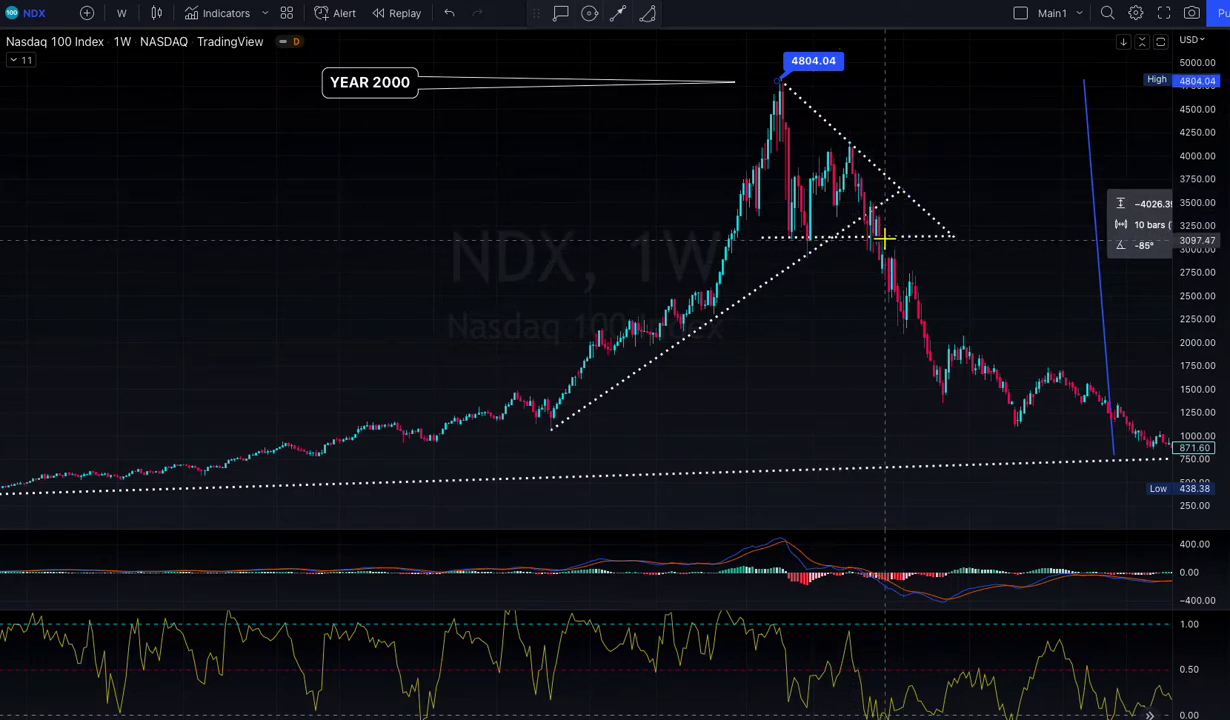
{"action": "scroll", "coordinate": [892, 261], "scroll_direction": "down", "scroll_amount": 3}
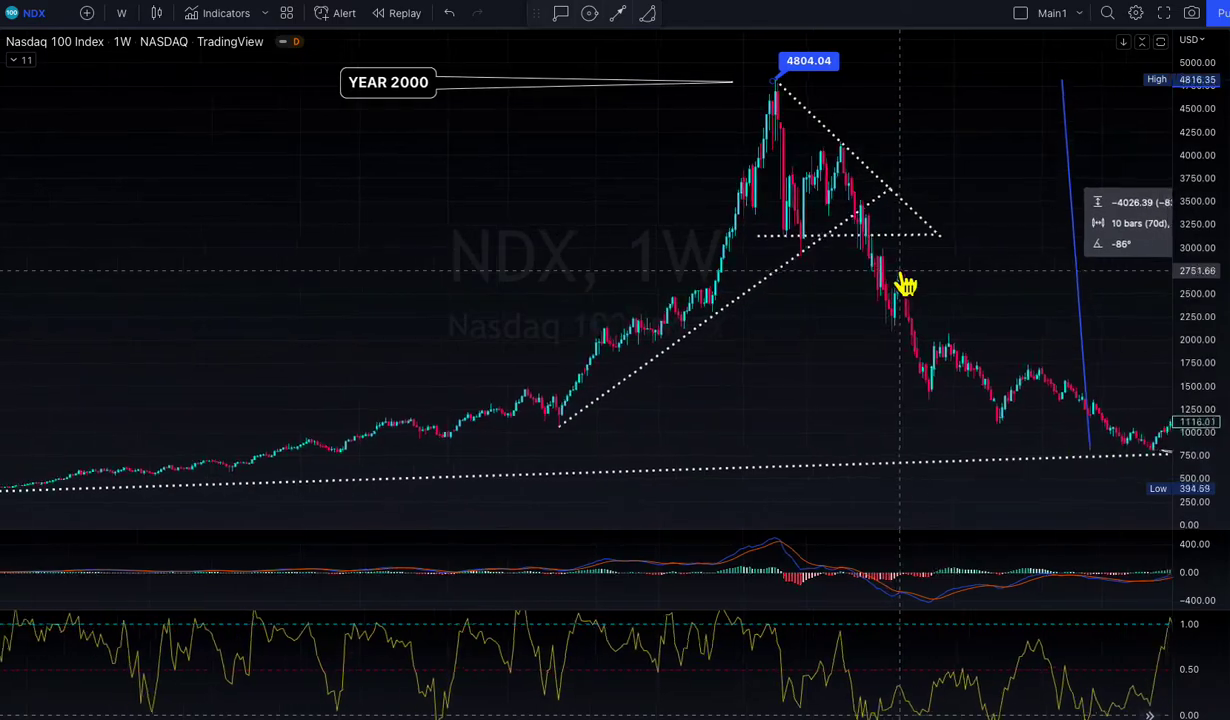
{"action": "scroll", "coordinate": [897, 268], "scroll_direction": "down", "scroll_amount": 2}
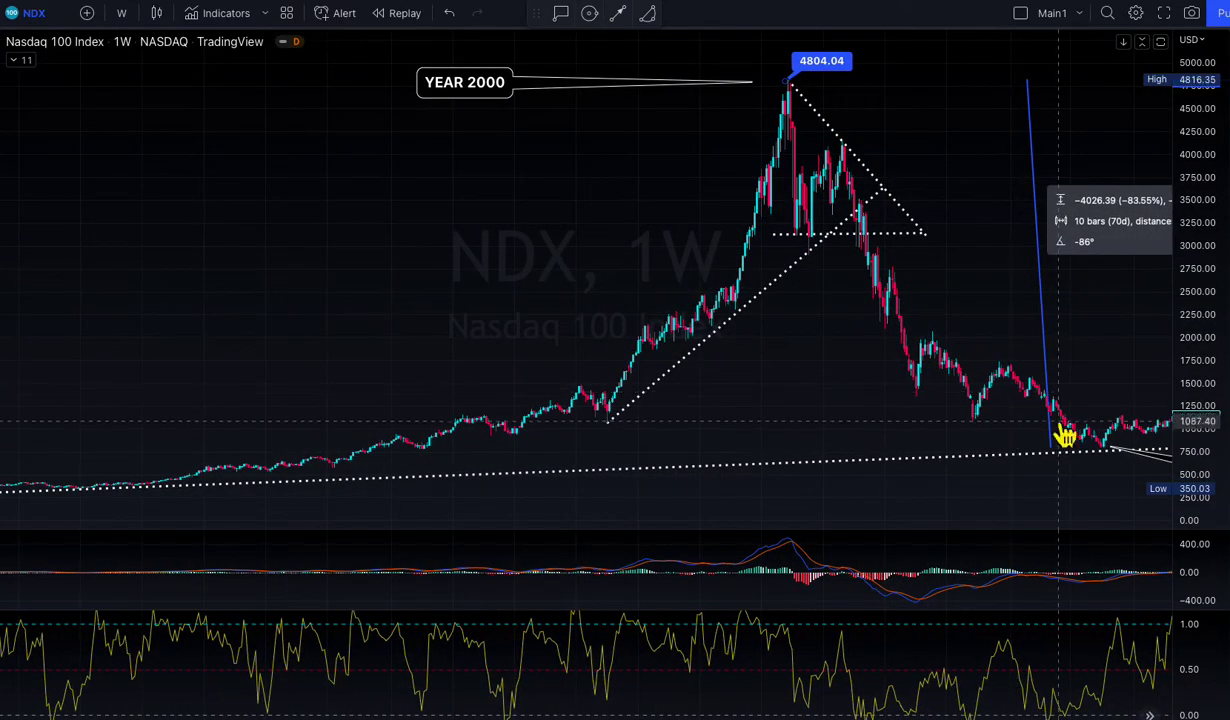
{"action": "scroll", "coordinate": [1097, 449], "scroll_direction": "down", "scroll_amount": 4}
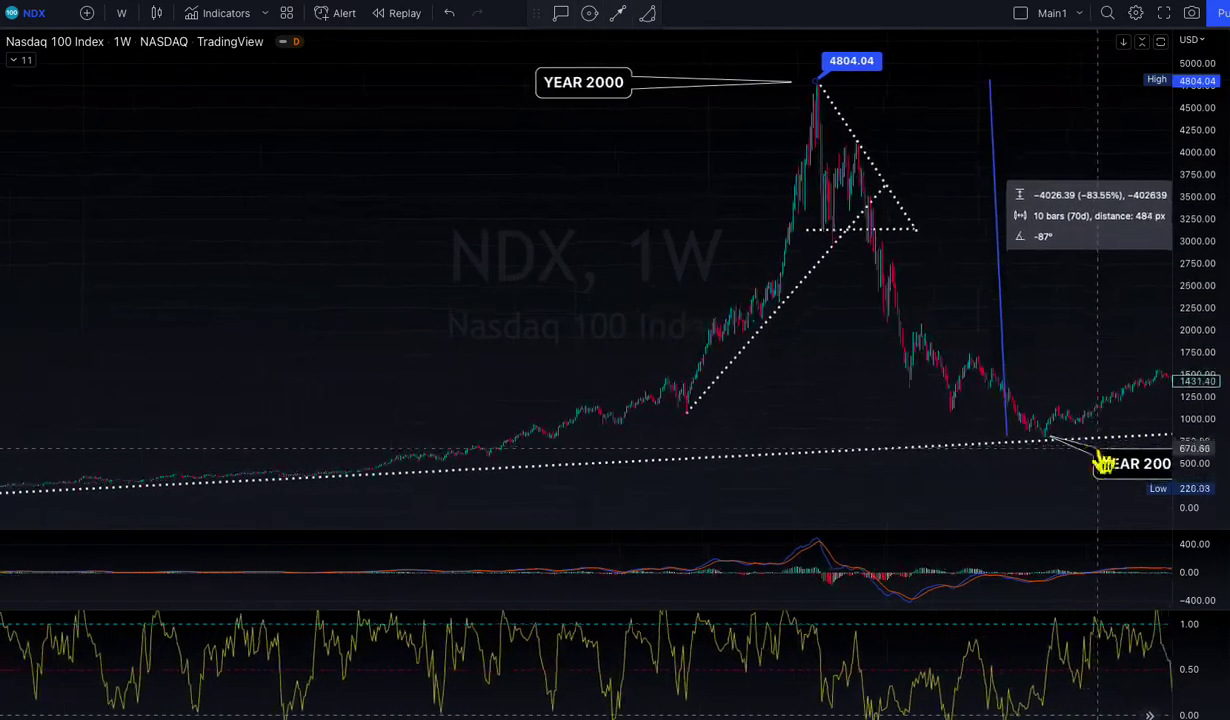
{"action": "left_click_drag", "start_coordinate": [774, 513], "coordinate": [638, 519]}
{"action": "scroll", "coordinate": [1097, 449], "scroll_direction": "up", "scroll_amount": 5}
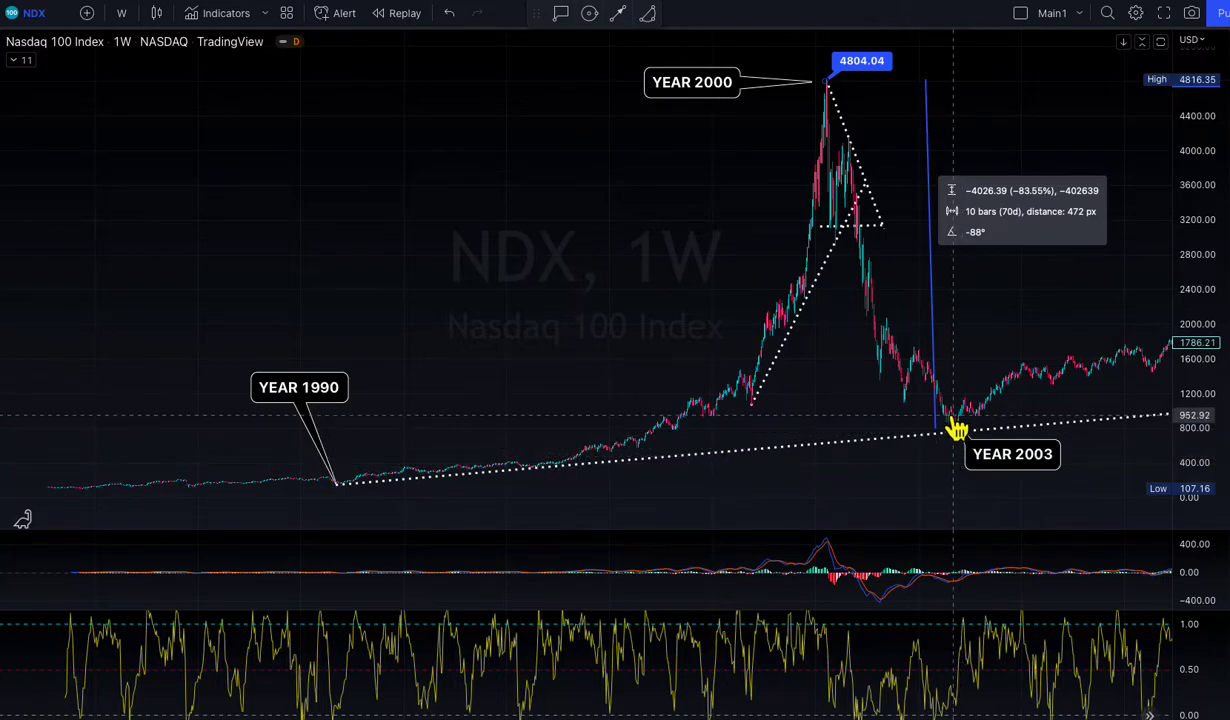
{"action": "scroll", "coordinate": [821, 332], "scroll_direction": "up", "scroll_amount": 1}
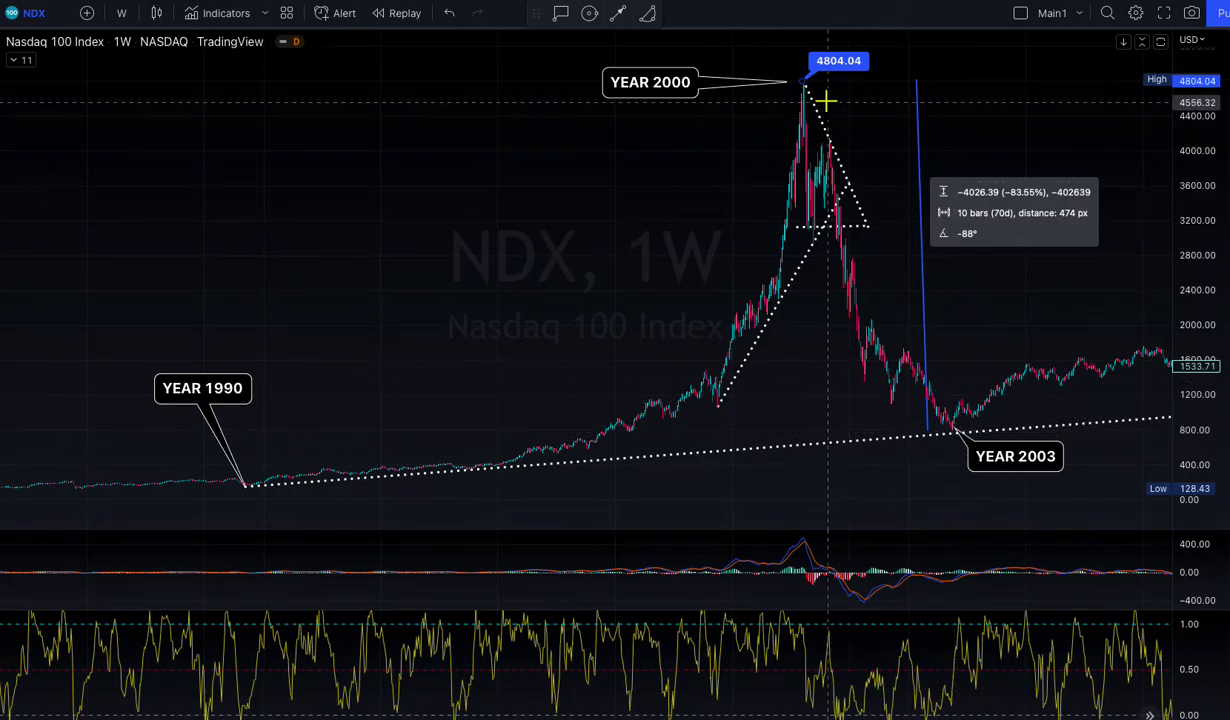
{"action": "scroll", "coordinate": [944, 429], "scroll_direction": "down", "scroll_amount": 10}
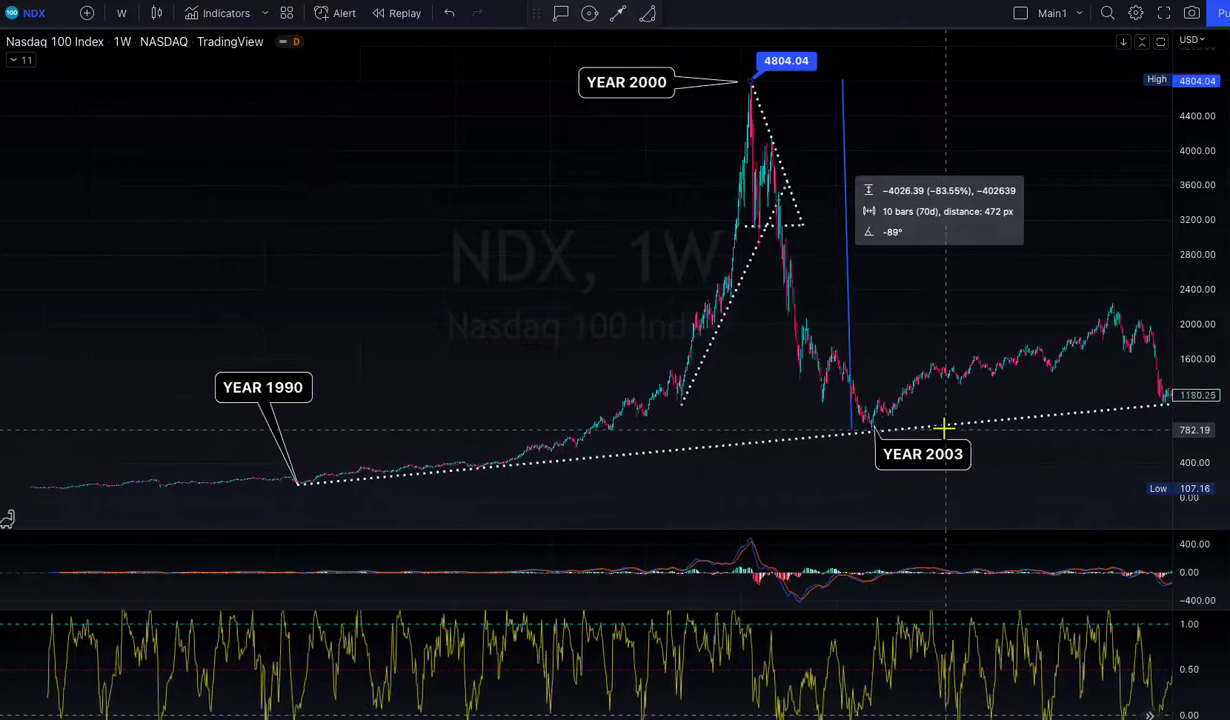
{"action": "scroll", "coordinate": [944, 429], "scroll_direction": "down", "scroll_amount": 1}
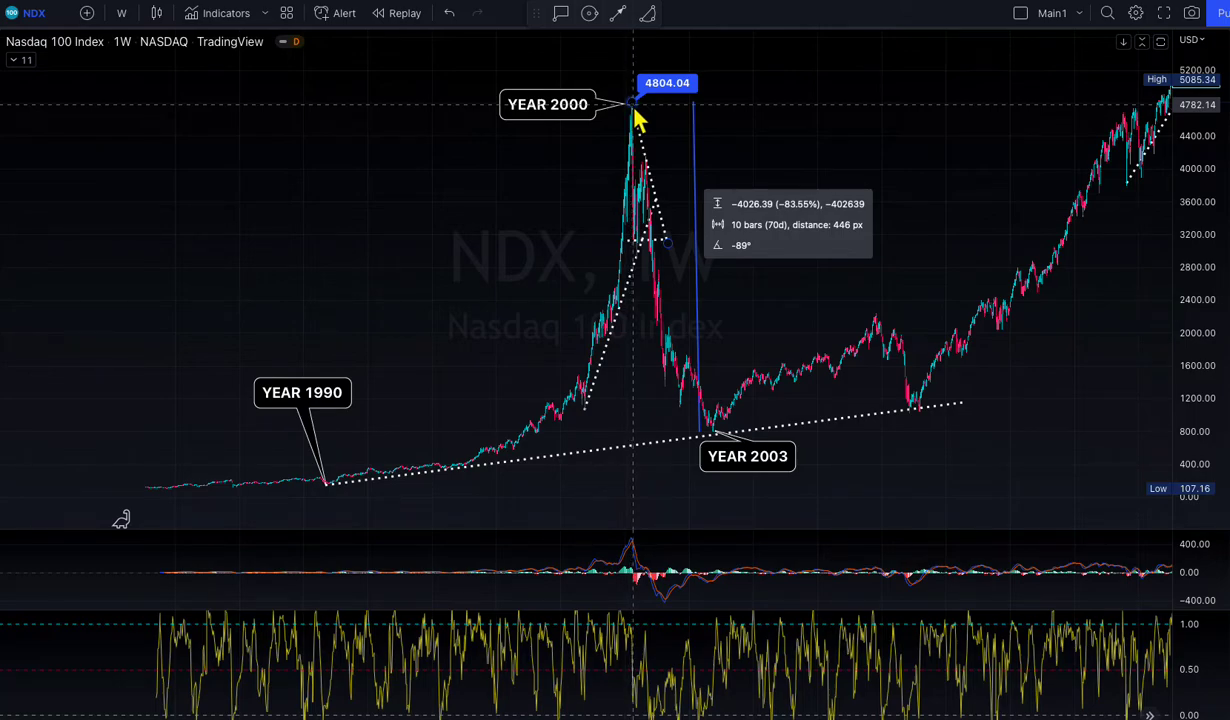
{"action": "scroll", "coordinate": [1062, 112], "scroll_direction": "right", "scroll_amount": 2}
{"action": "scroll", "coordinate": [1062, 112], "scroll_direction": "right", "scroll_amount": 3}
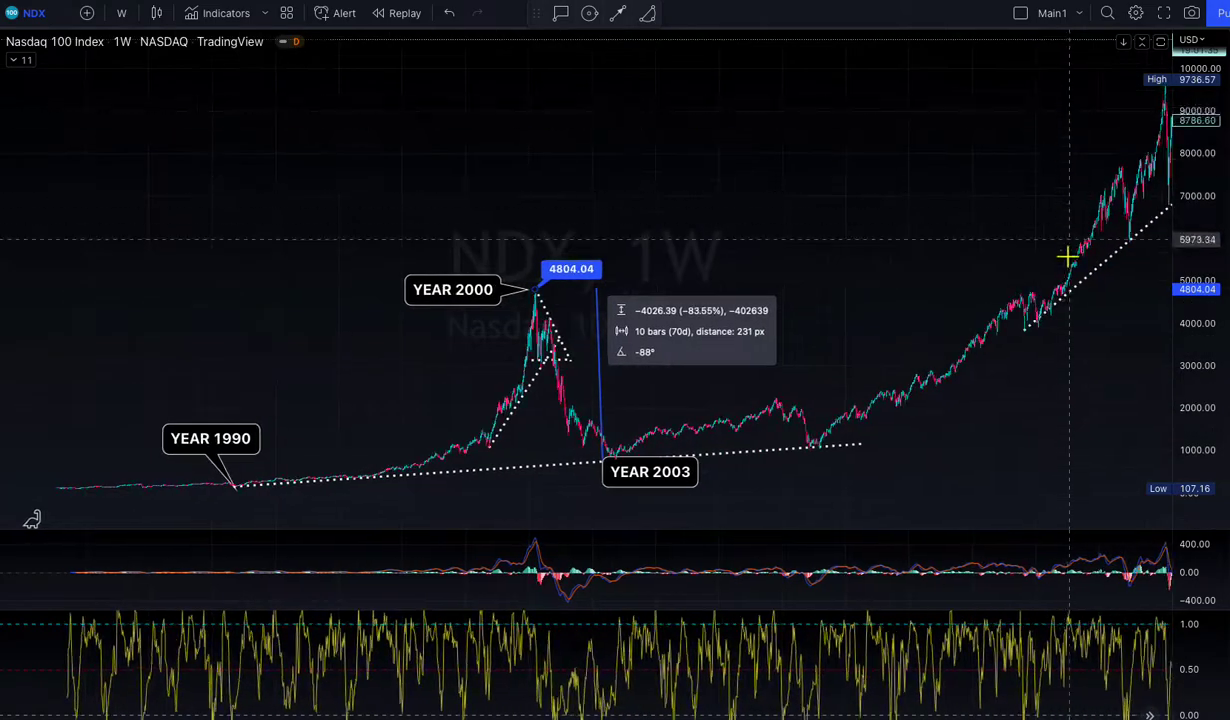
{"action": "scroll", "coordinate": [1047, 318], "scroll_direction": "right", "scroll_amount": 10}
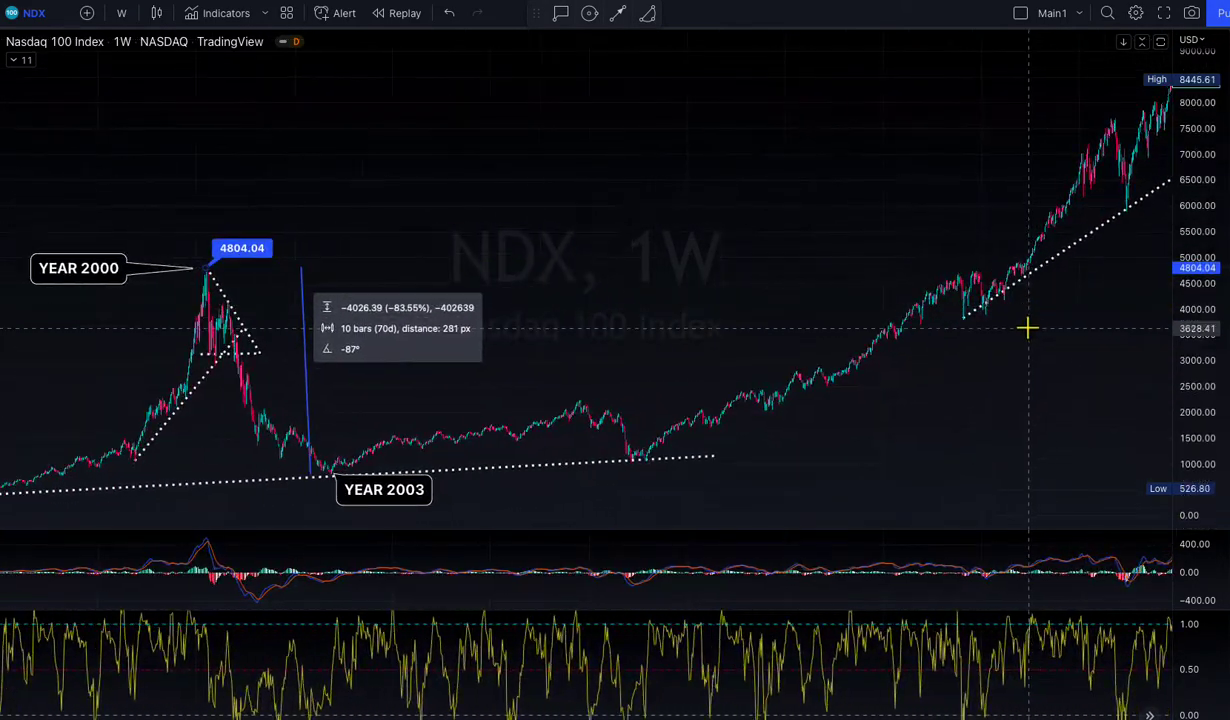
{"action": "scroll", "coordinate": [1028, 328], "scroll_direction": "left", "scroll_amount": 3}
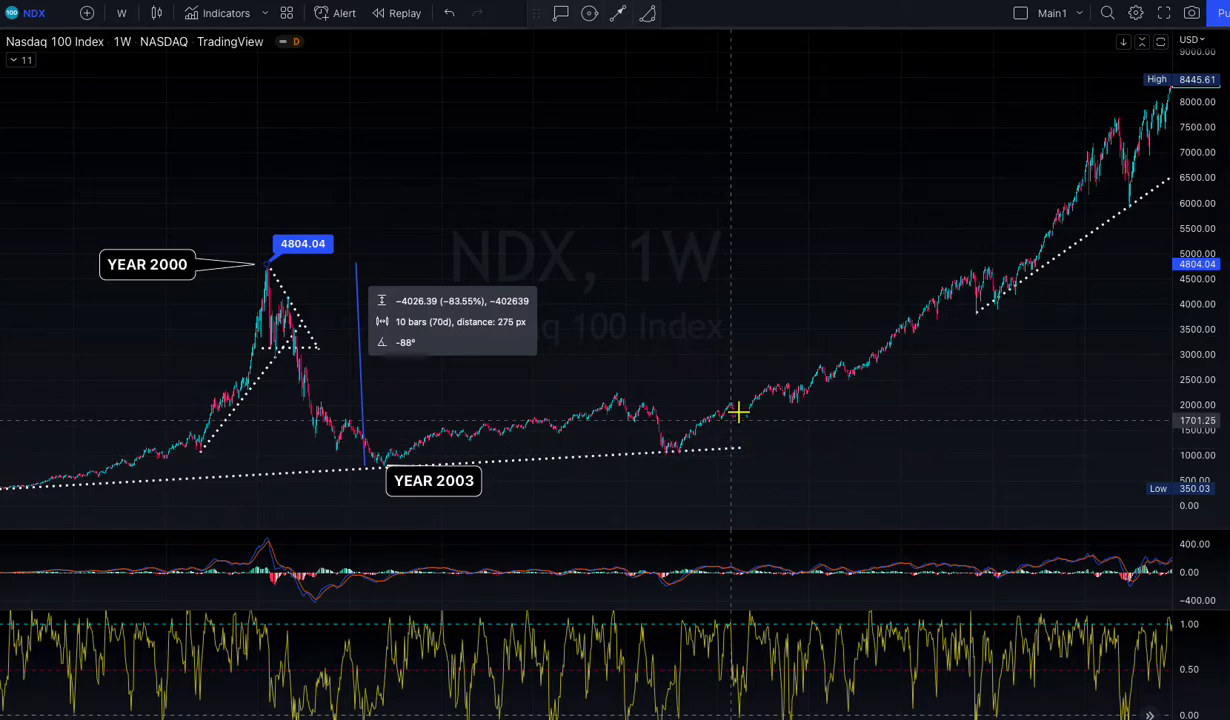
{"action": "scroll", "coordinate": [895, 341], "scroll_direction": "right", "scroll_amount": 10}
{"action": "scroll", "coordinate": [991, 349], "scroll_direction": "right", "scroll_amount": 10}
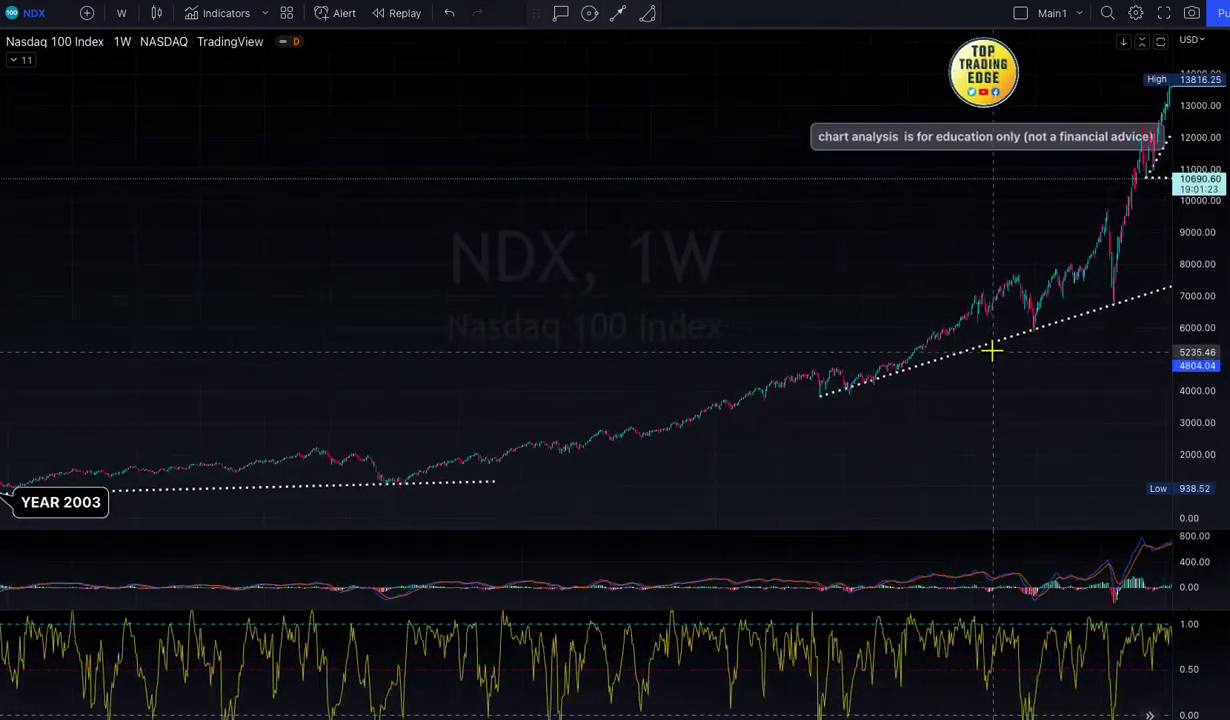
{"action": "scroll", "coordinate": [991, 349], "scroll_direction": "right", "scroll_amount": 3}
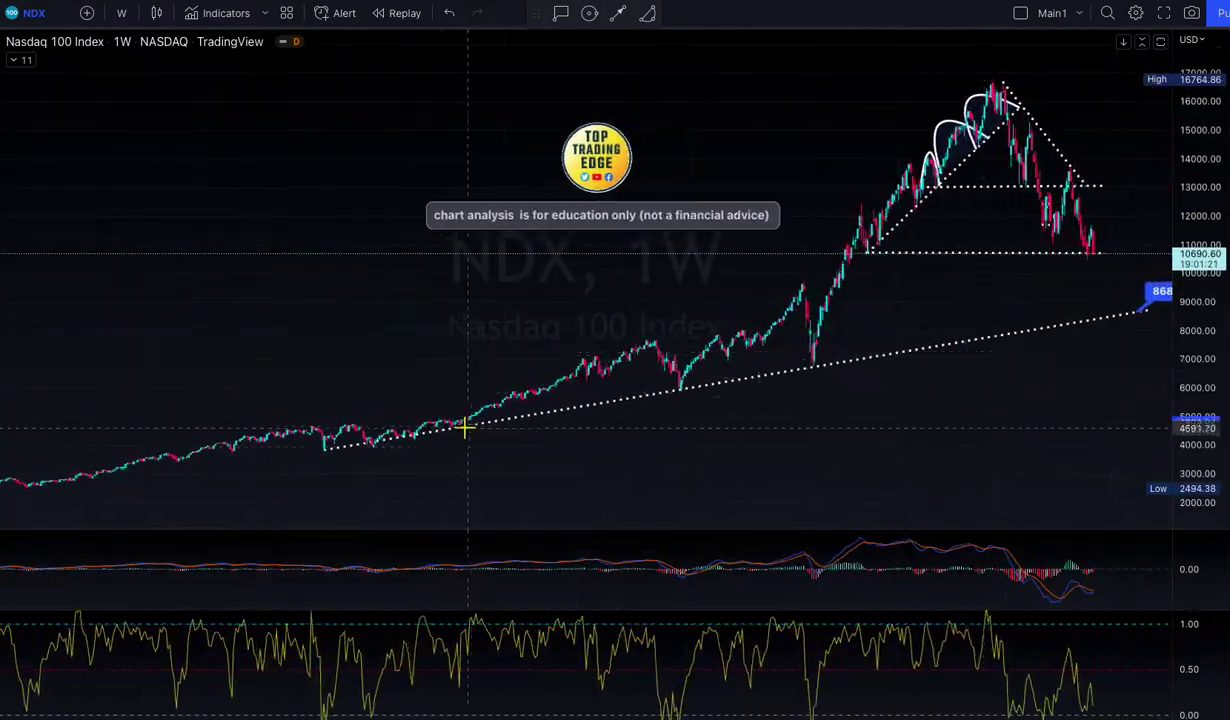
{"action": "left_click", "coordinate": [326, 445]}
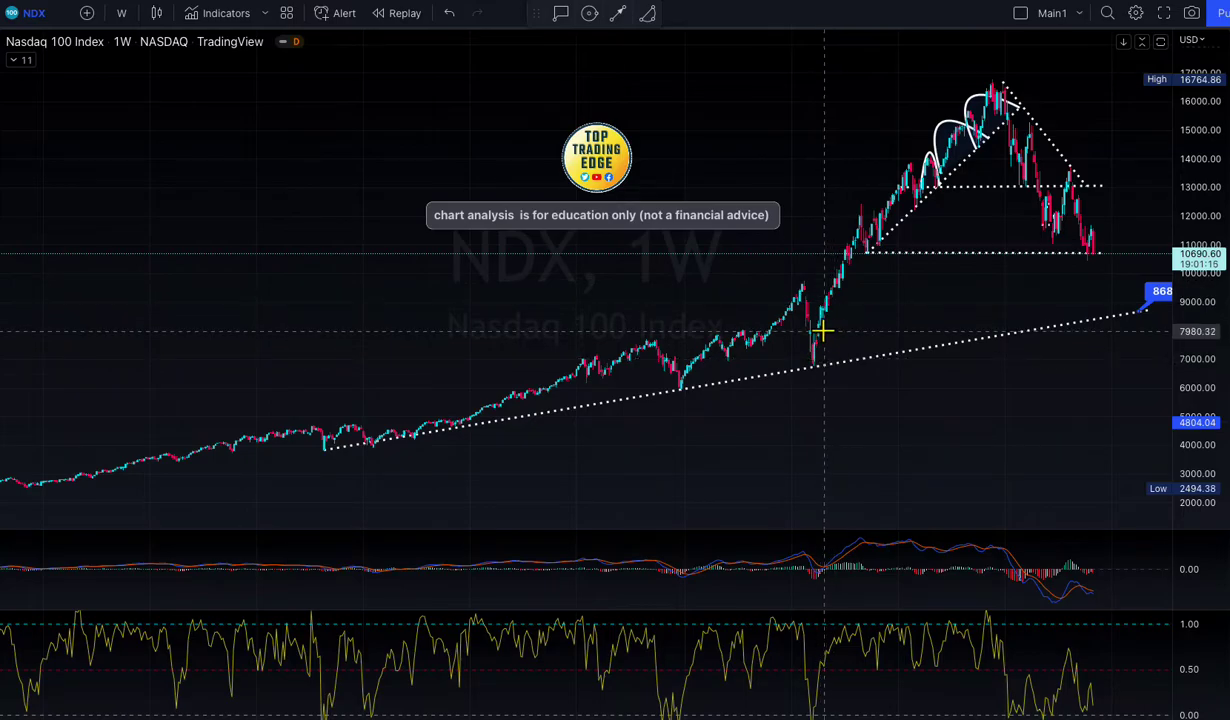
{"action": "scroll", "coordinate": [820, 357], "scroll_direction": "up", "scroll_amount": 3}
{"action": "scroll", "coordinate": [815, 350], "scroll_direction": "up", "scroll_amount": 3}
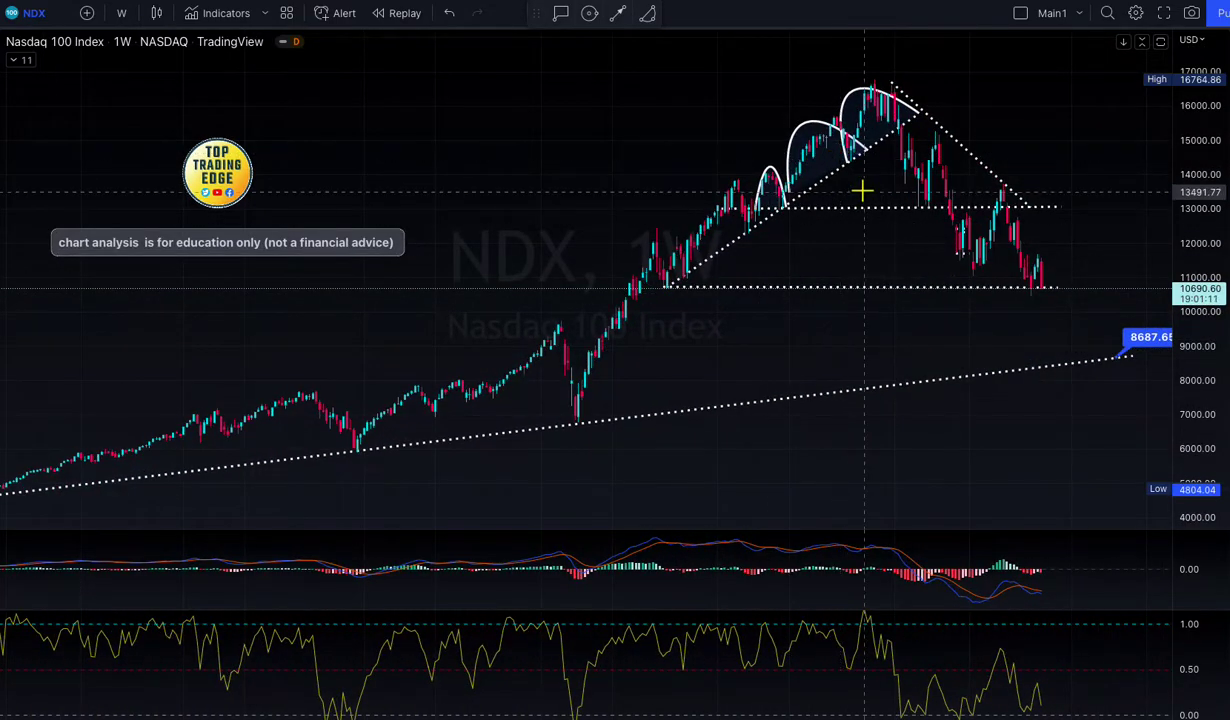
{"action": "scroll", "coordinate": [865, 189], "scroll_direction": "down", "scroll_amount": 6}
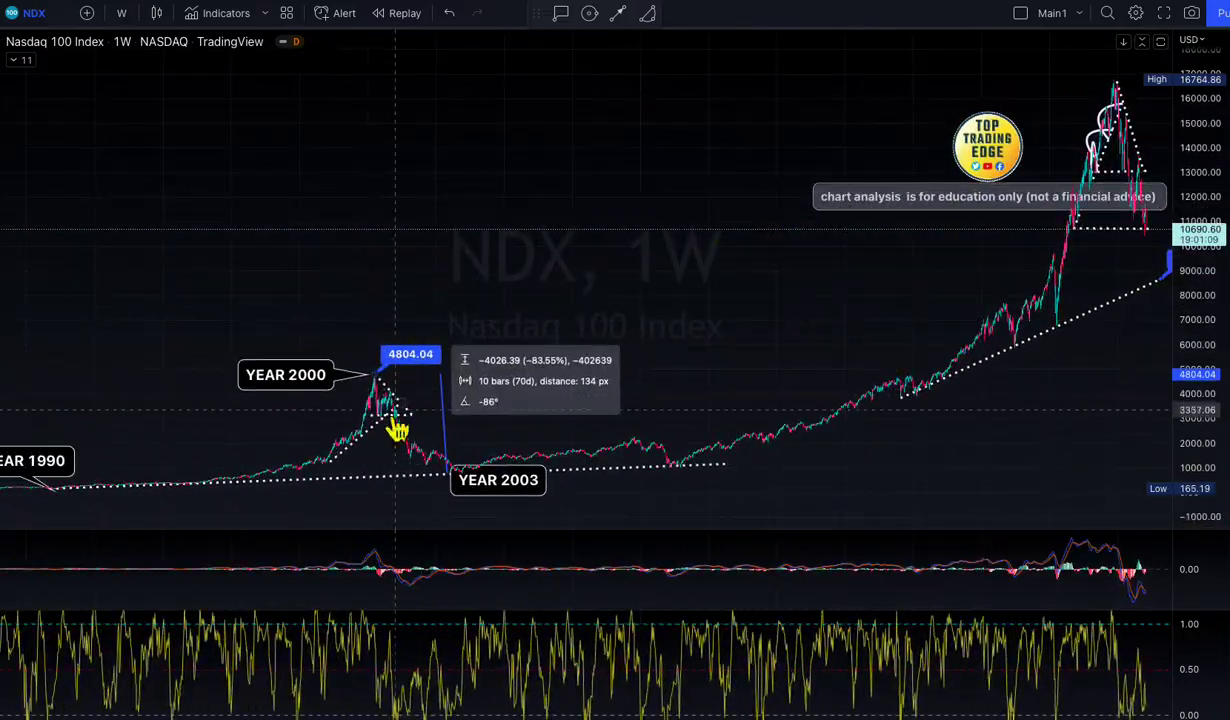
{"action": "scroll", "coordinate": [928, 208], "scroll_direction": "up", "scroll_amount": 4}
{"action": "scroll", "coordinate": [928, 208], "scroll_direction": "up", "scroll_amount": 5}
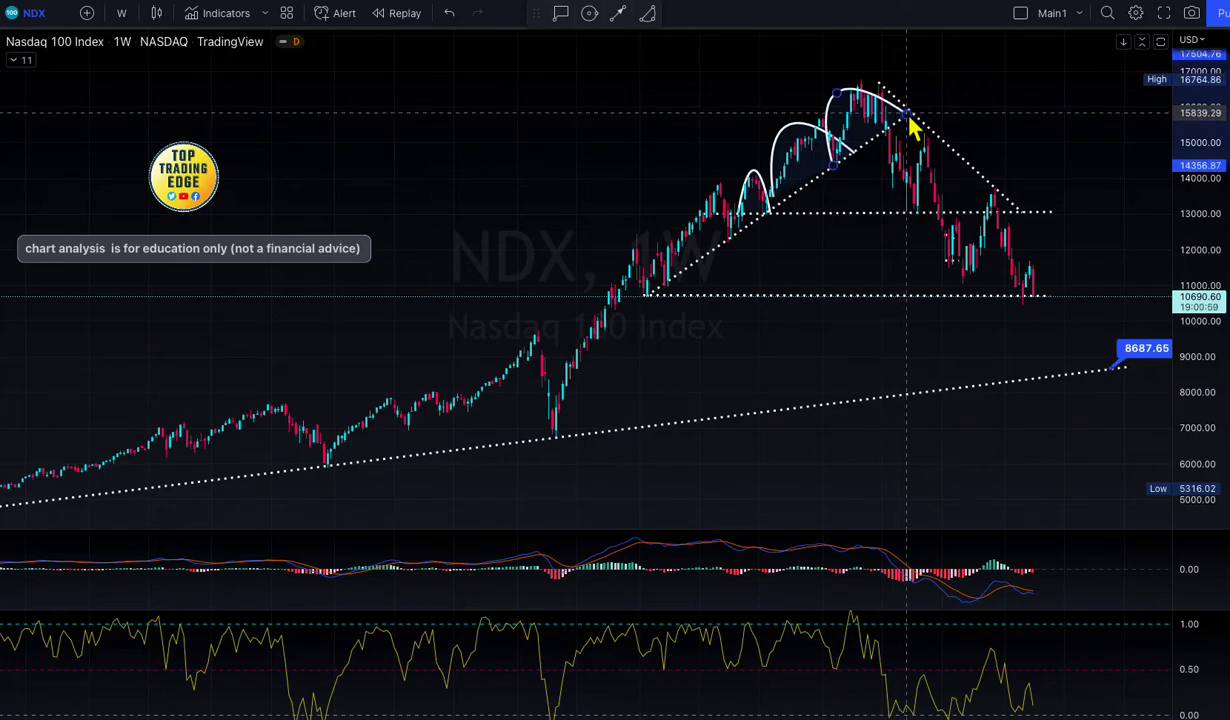
Step: Delete the head arc and both shoulder arcs over the 2021 peak, leaving the dotted trendlines
{"action": "key", "text": "Delete"}
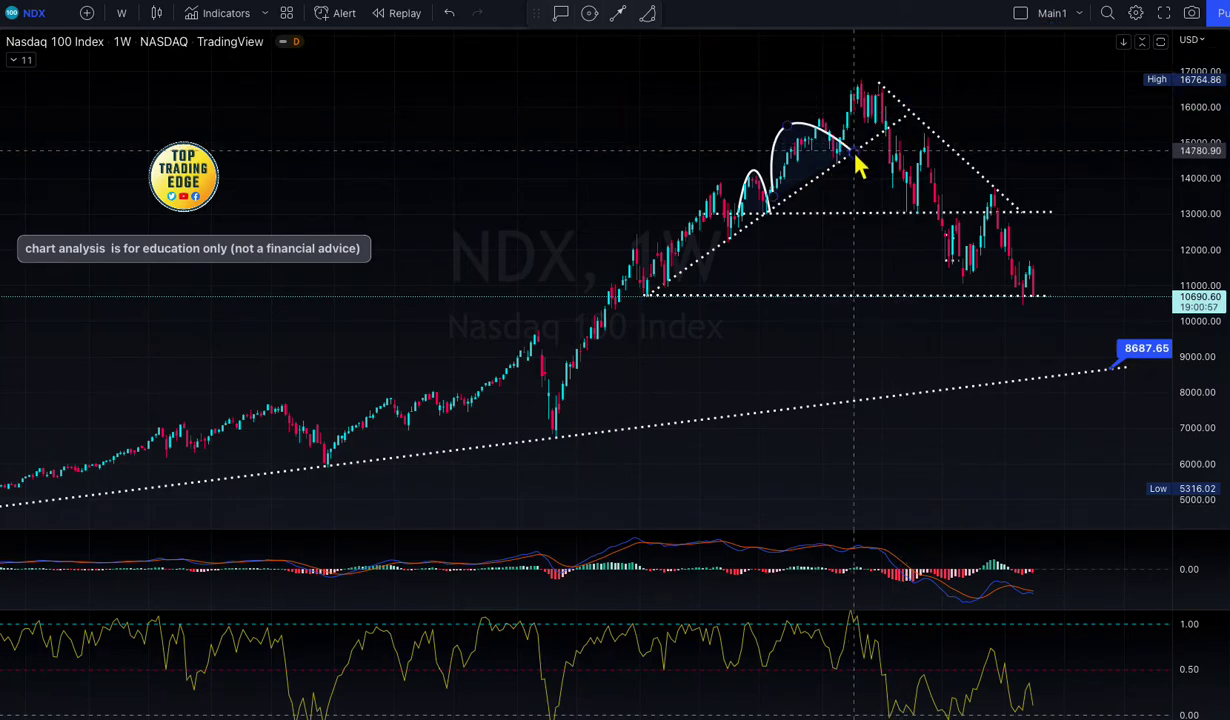
{"action": "left_click", "coordinate": [850, 145]}
{"action": "key", "text": "Delete"}
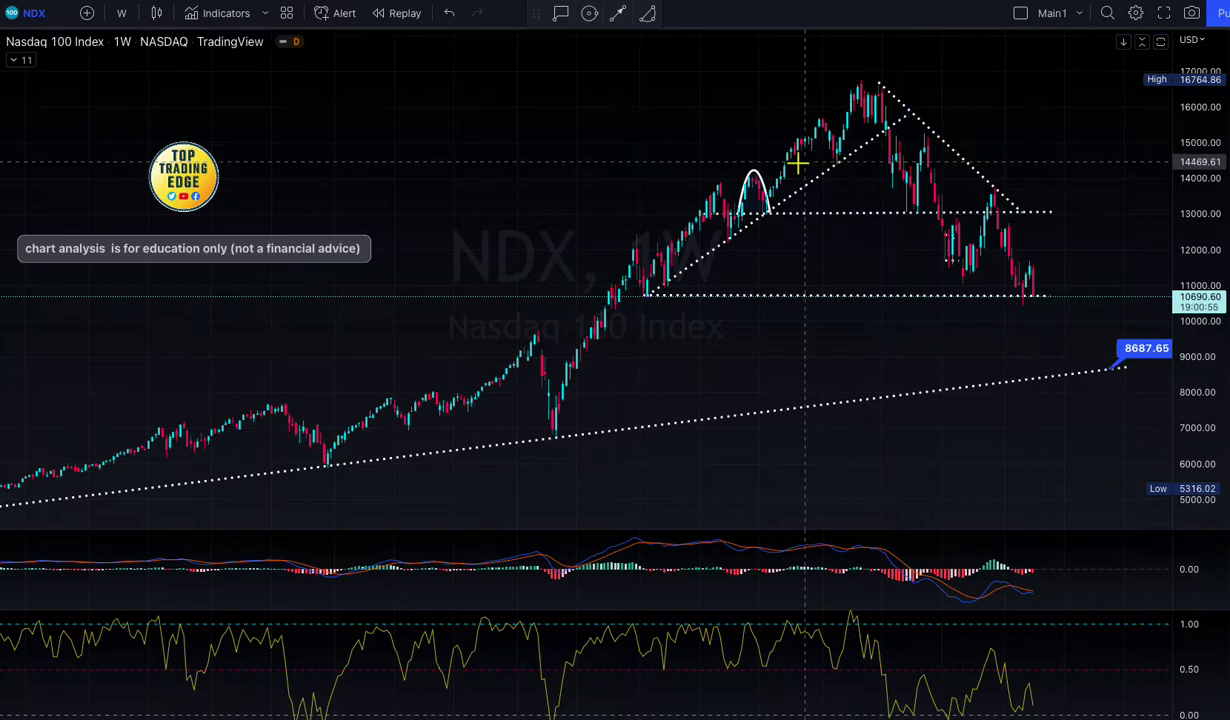
{"action": "left_click", "coordinate": [773, 209]}
{"action": "key", "text": "Delete"}
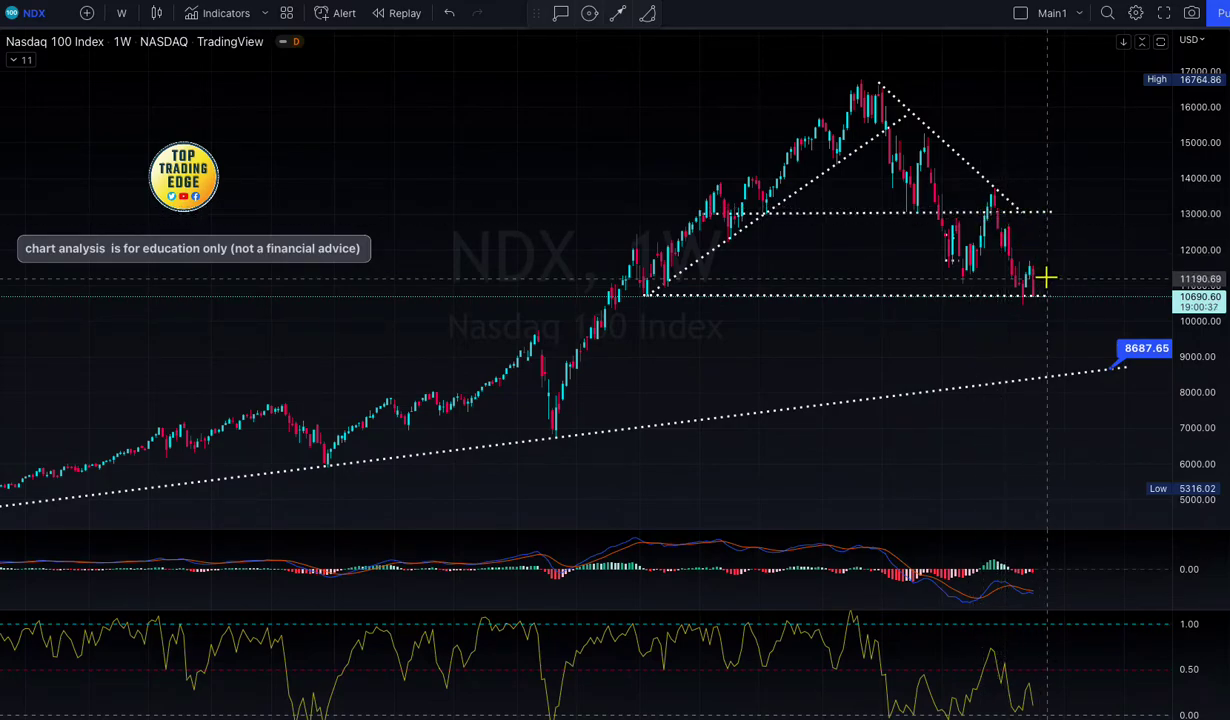
{"action": "scroll", "coordinate": [960, 213], "scroll_direction": "down", "scroll_amount": 8}
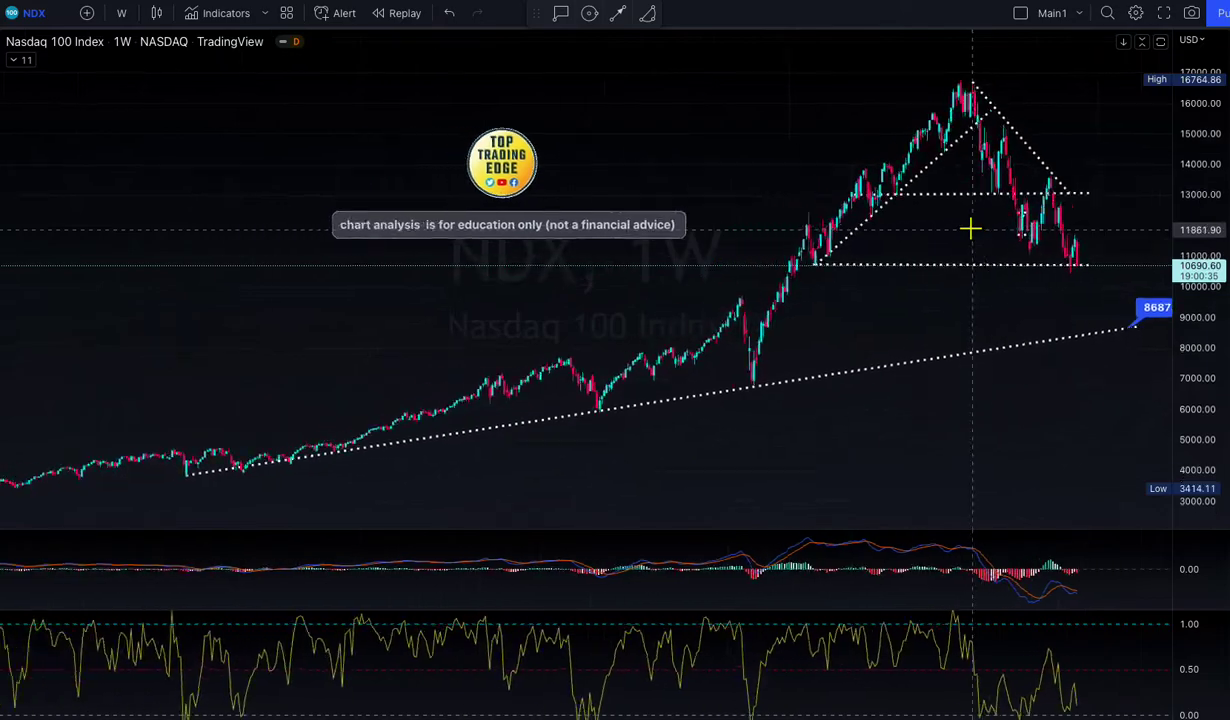
{"action": "scroll", "coordinate": [255, 431], "scroll_direction": "down", "scroll_amount": 3}
{"action": "scroll", "coordinate": [268, 445], "scroll_direction": "down", "scroll_amount": 2}
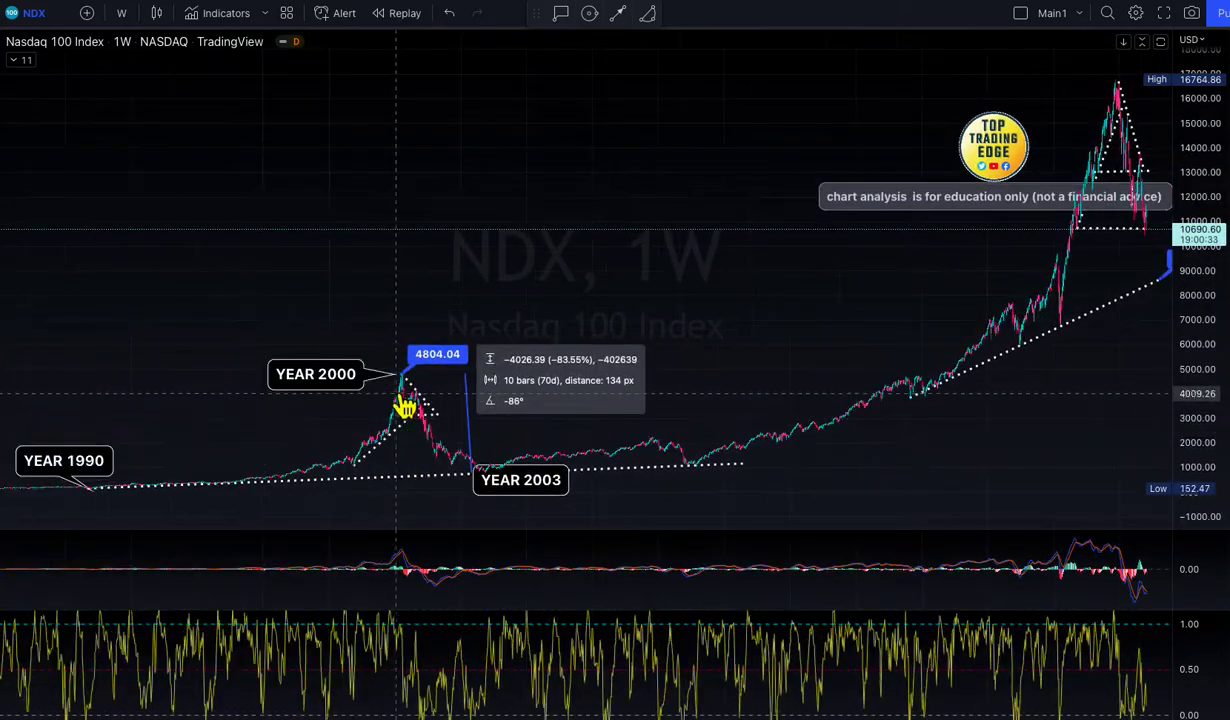
{"action": "scroll", "coordinate": [828, 357], "scroll_direction": "up", "scroll_amount": 1}
{"action": "scroll", "coordinate": [828, 357], "scroll_direction": "up", "scroll_amount": 6}
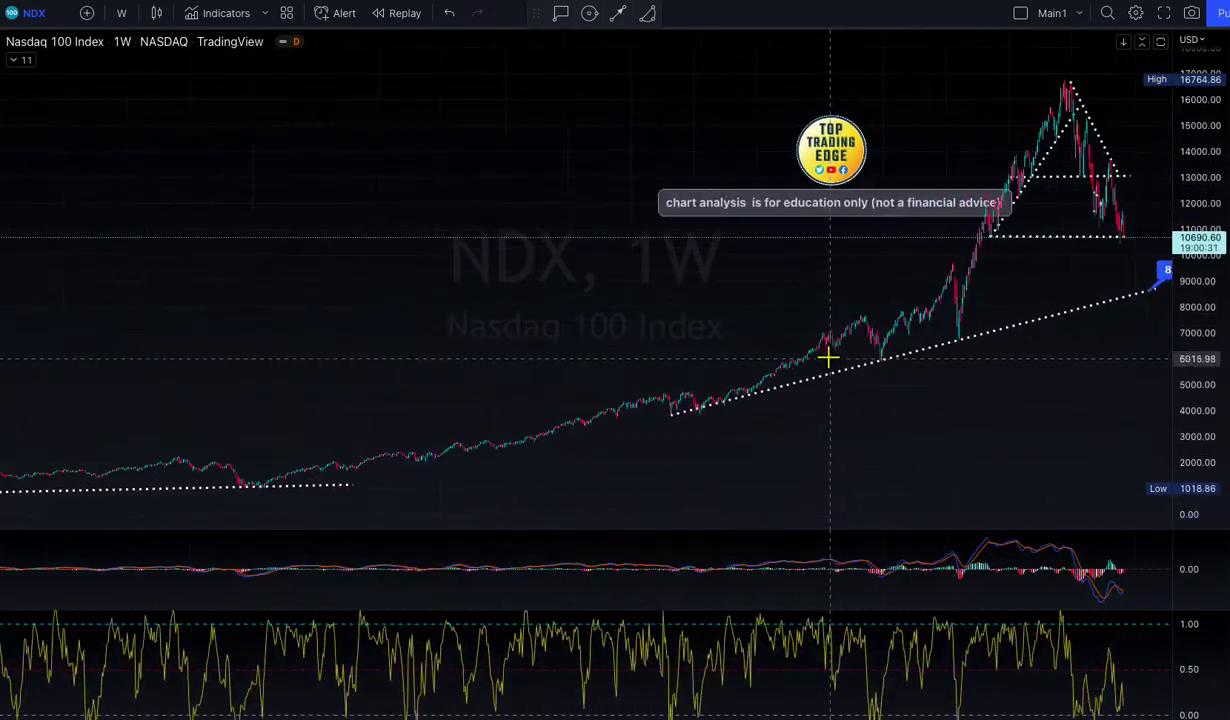
{"action": "scroll", "coordinate": [1029, 357], "scroll_direction": "down", "scroll_amount": 2}
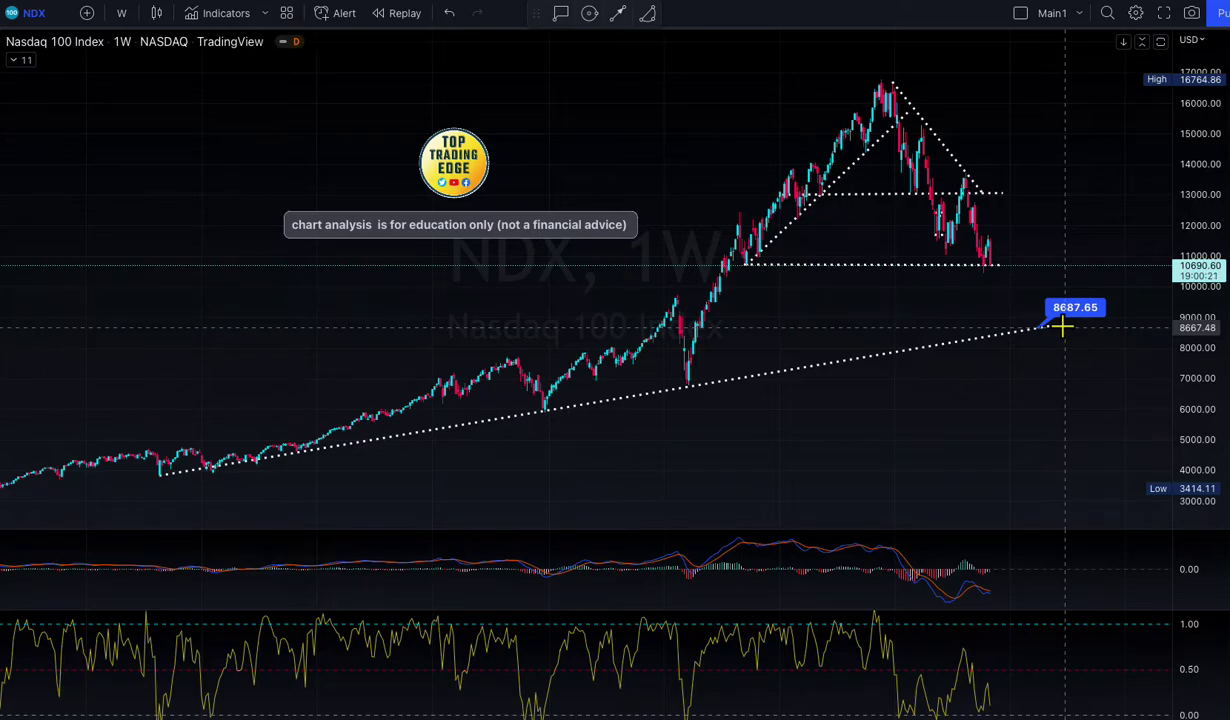
{"action": "scroll", "coordinate": [1058, 322], "scroll_direction": "down", "scroll_amount": 2}
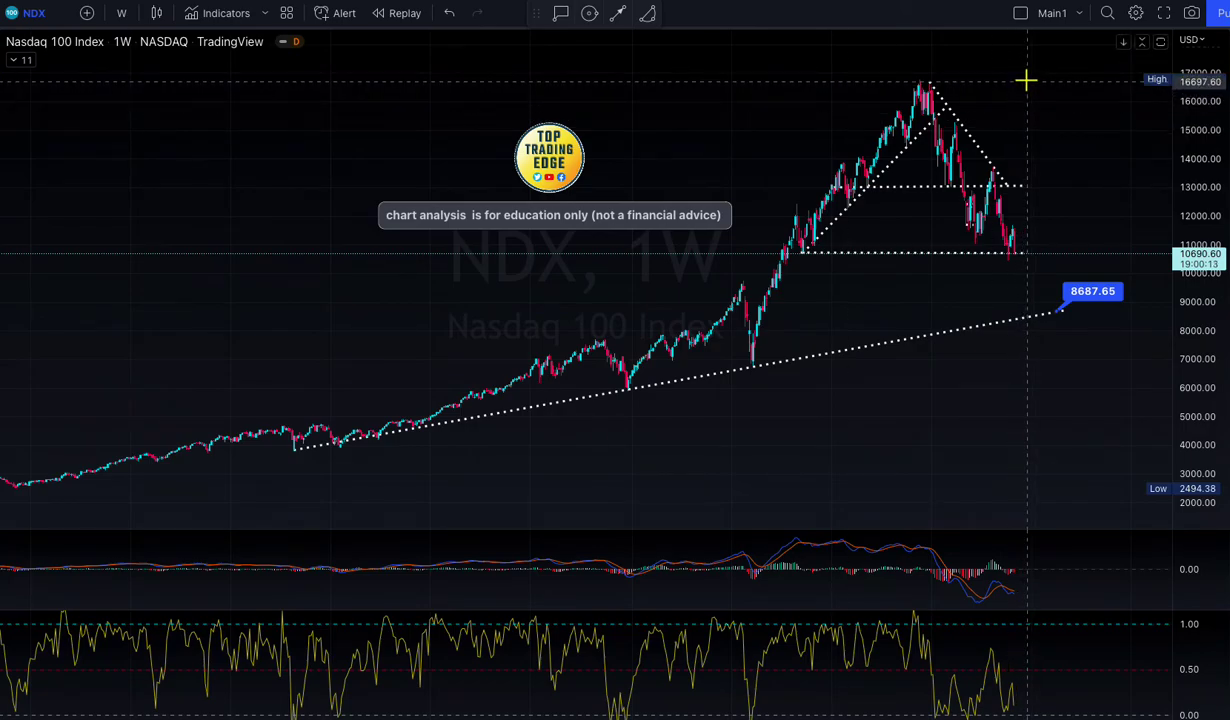
Step: Measure from the 2021 high down to the 8687.65 trendline end, showing about −8096 points (−48.19%)
{"action": "mouse_move", "coordinate": [1029, 78]}
{"action": "left_mouse_down"}
{"action": "mouse_move", "coordinate": [1024, 181]}
{"action": "mouse_move", "coordinate": [1032, 283]}
{"action": "mouse_move", "coordinate": [1047, 308]}
{"action": "mouse_move", "coordinate": [1035, 311]}
{"action": "left_mouse_up"}
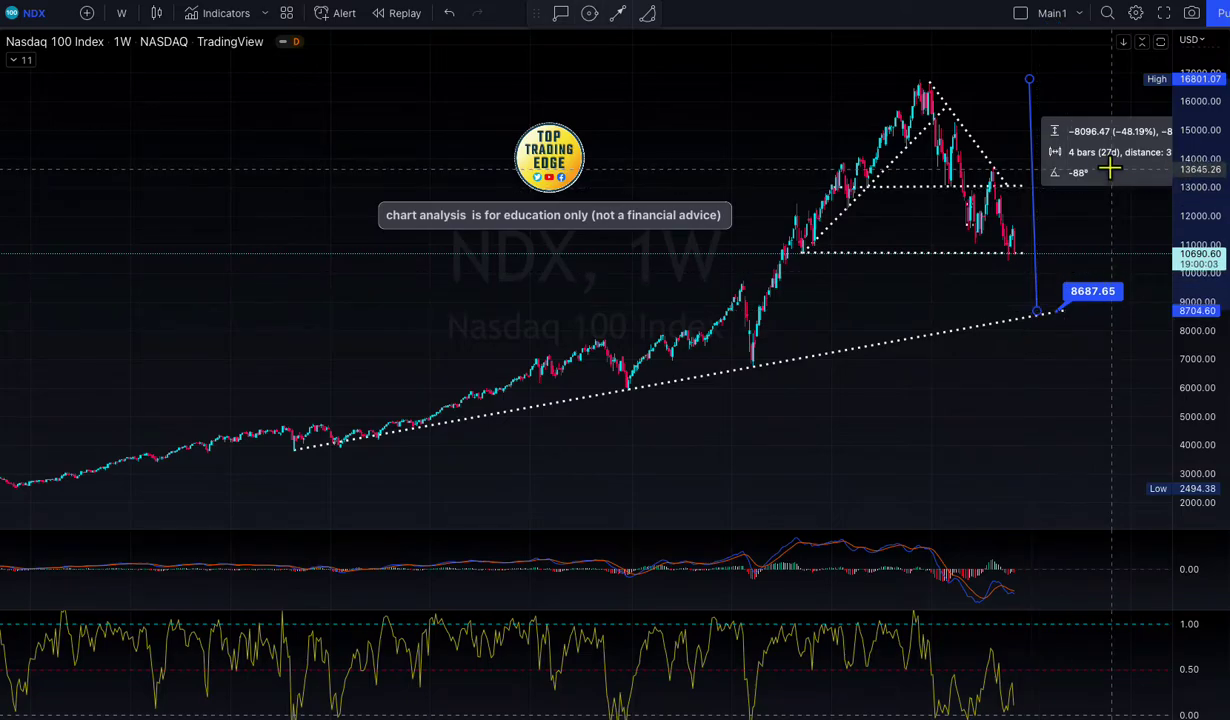
{"action": "scroll", "coordinate": [1100, 178], "scroll_direction": "down", "scroll_amount": 3}
{"action": "scroll", "coordinate": [892, 266], "scroll_direction": "up", "scroll_amount": 4}
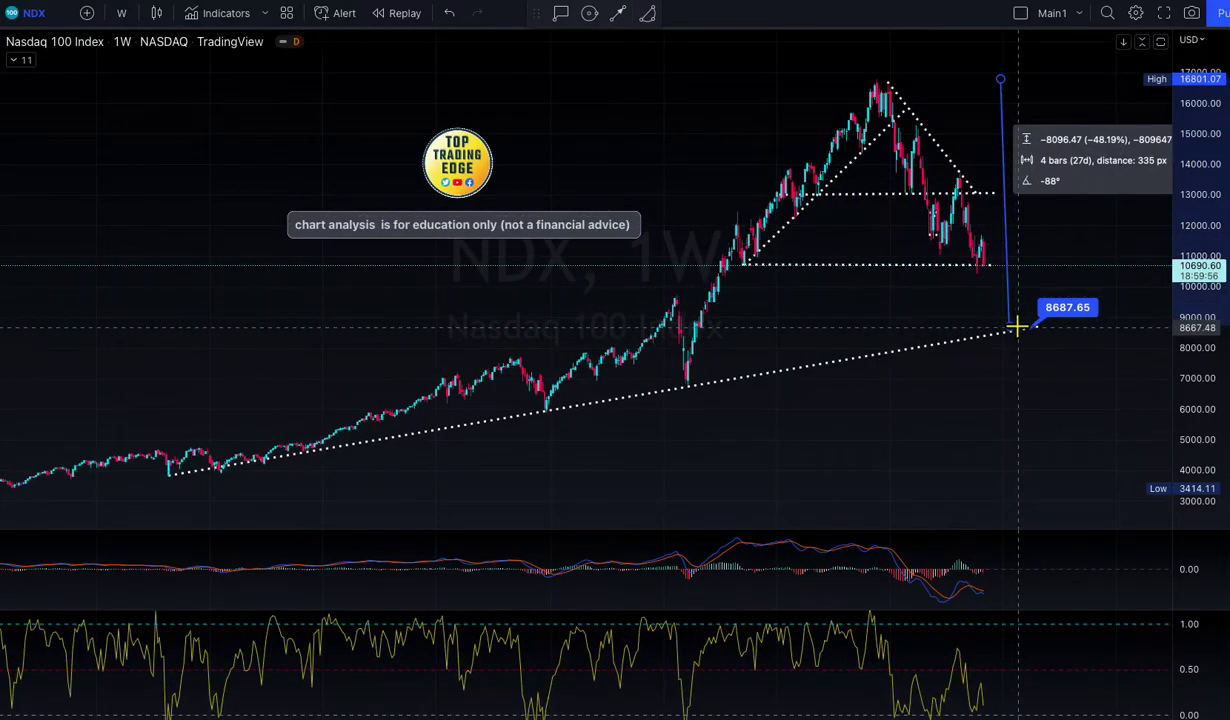
{"action": "scroll", "coordinate": [1015, 326], "scroll_direction": "down", "scroll_amount": 5}
{"action": "scroll", "coordinate": [975, 338], "scroll_direction": "down", "scroll_amount": 3}
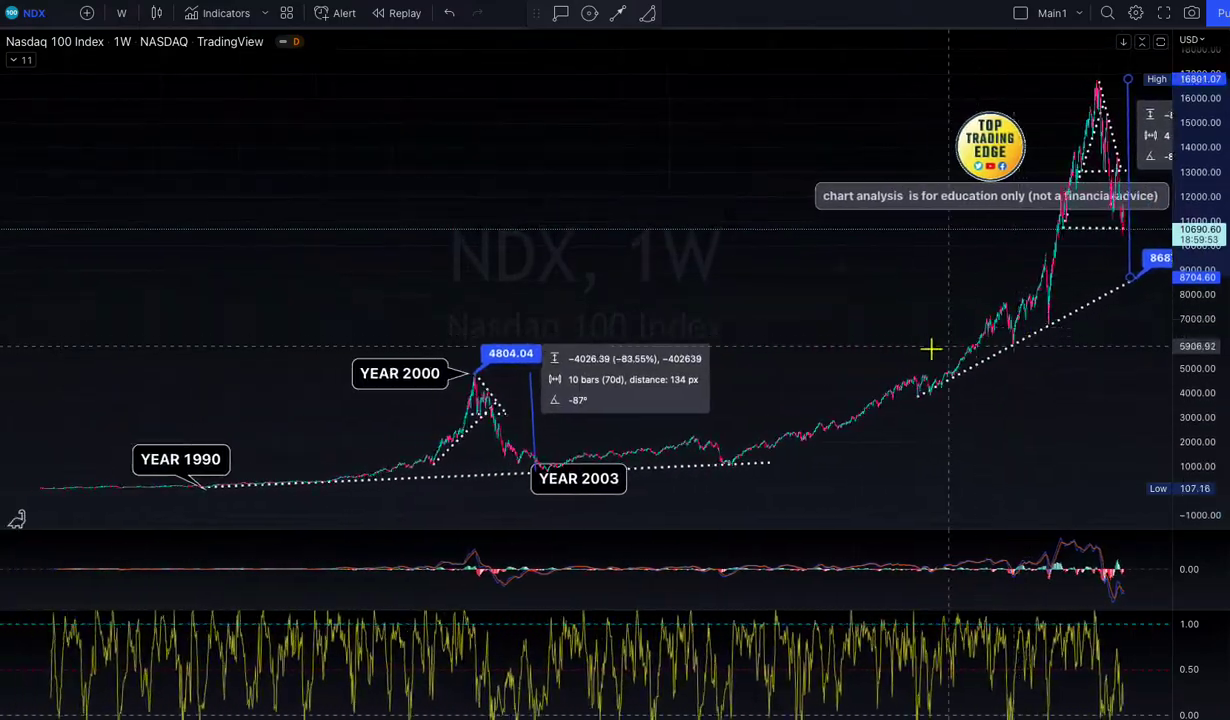
{"action": "scroll", "coordinate": [824, 371], "scroll_direction": "up", "scroll_amount": 4}
{"action": "scroll", "coordinate": [900, 360], "scroll_direction": "up", "scroll_amount": 2}
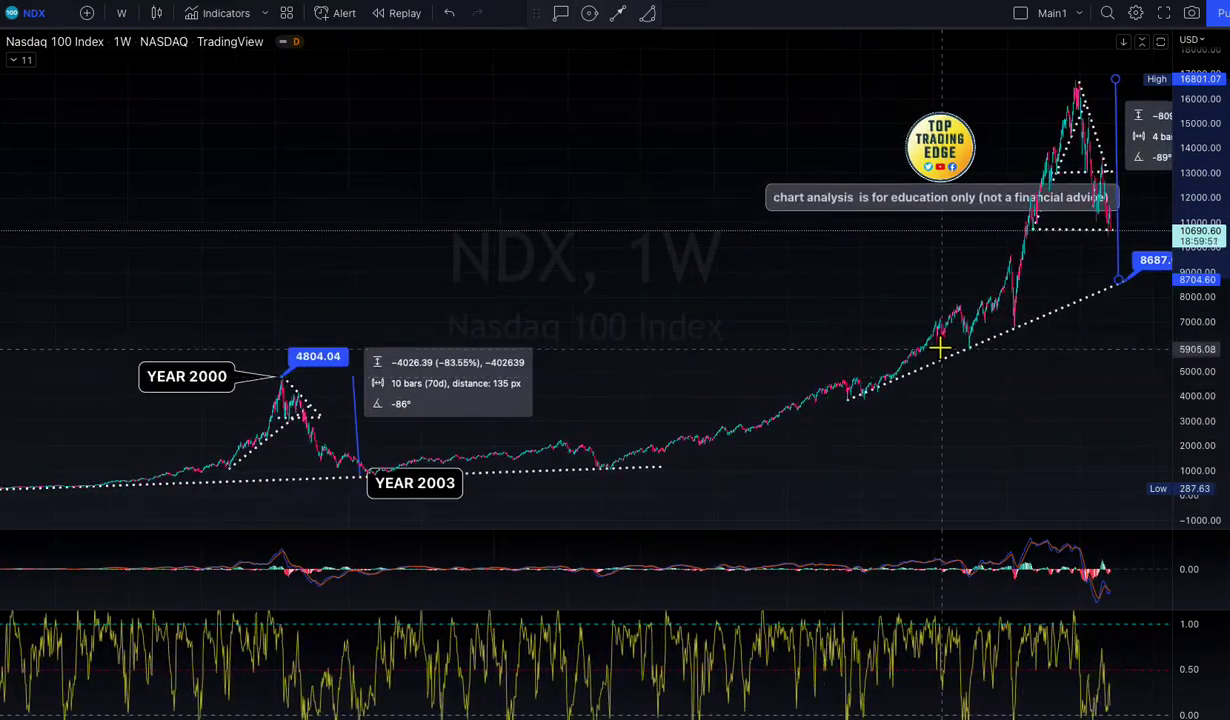
{"action": "scroll", "coordinate": [1041, 321], "scroll_direction": "up", "scroll_amount": 5}
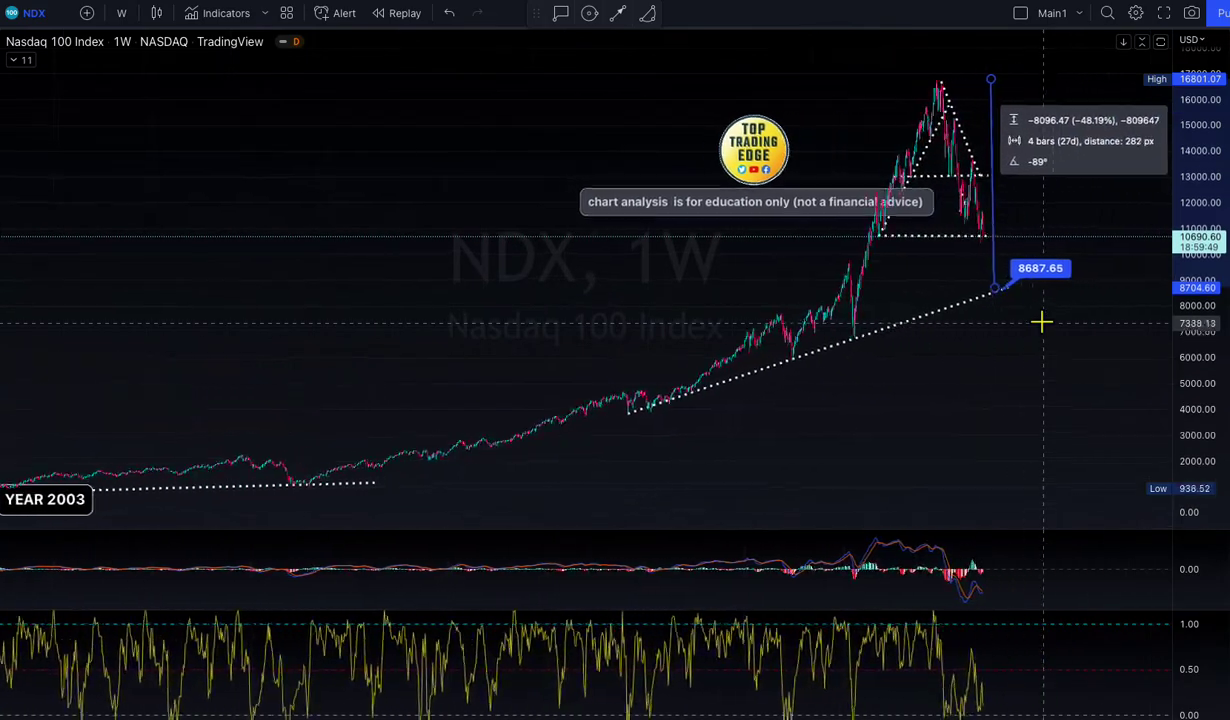